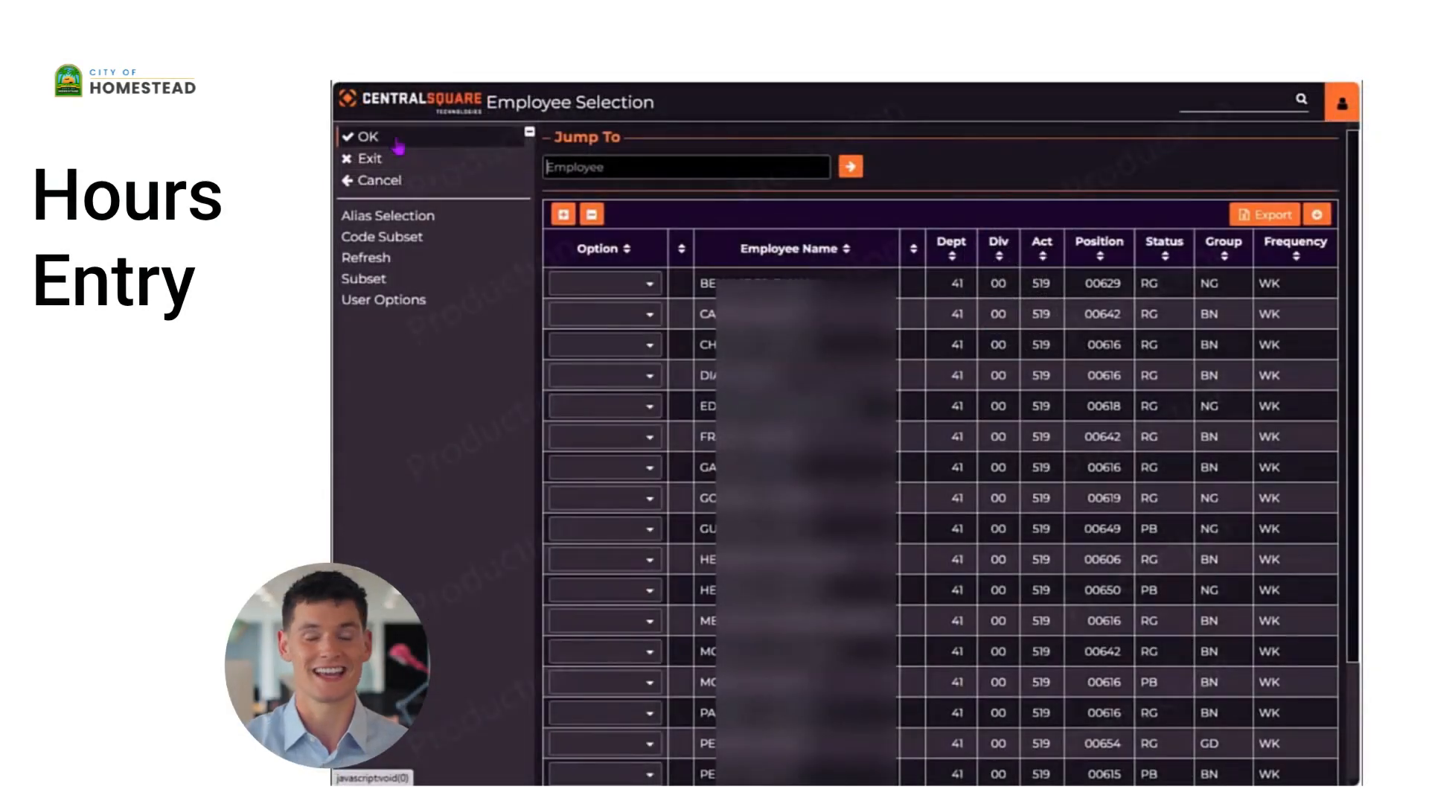
# - Set the first employee's option to Select, copy it to all listed employees, and open their hours entry
pyautogui.click(650, 286)
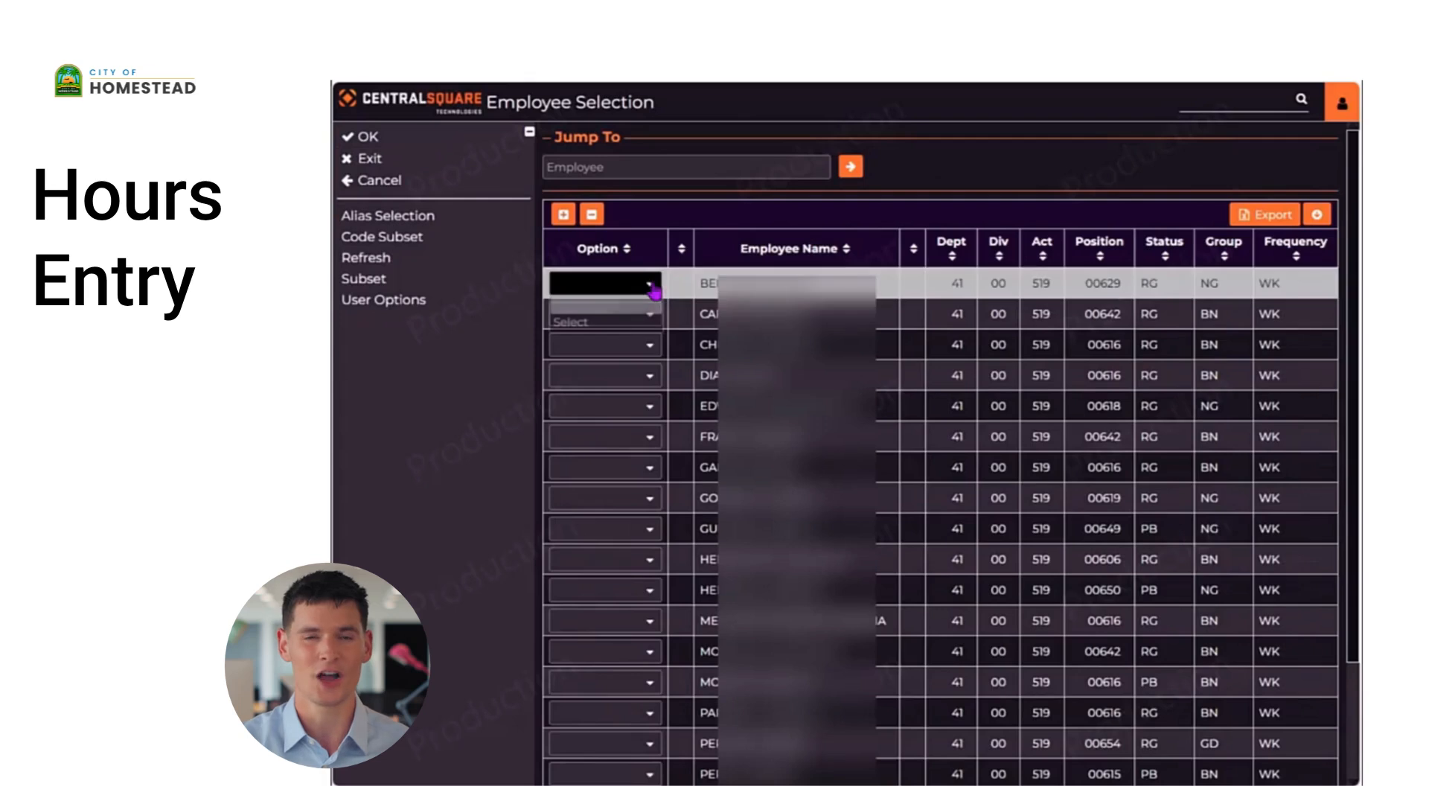
pyautogui.click(639, 326)
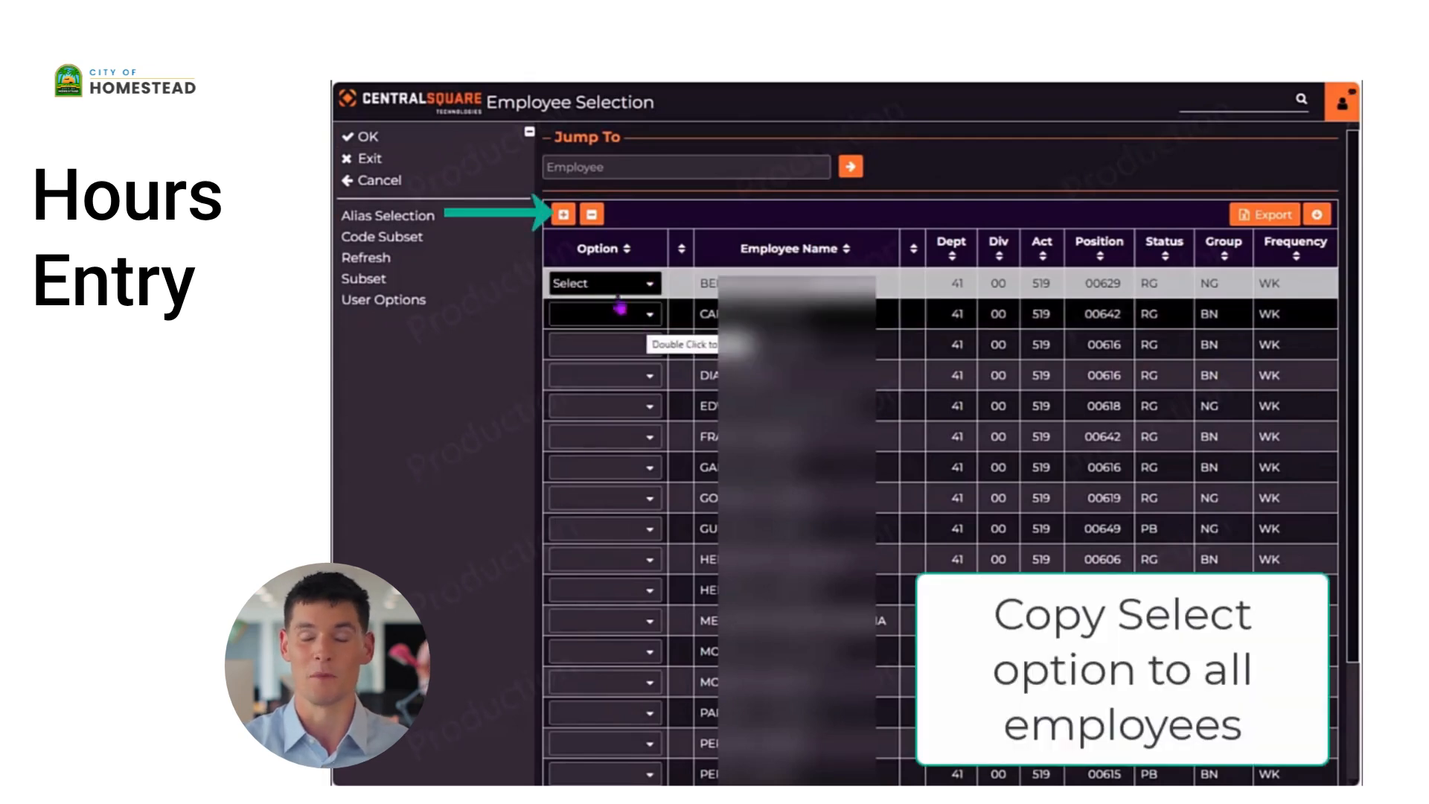
pyautogui.click(563, 216)
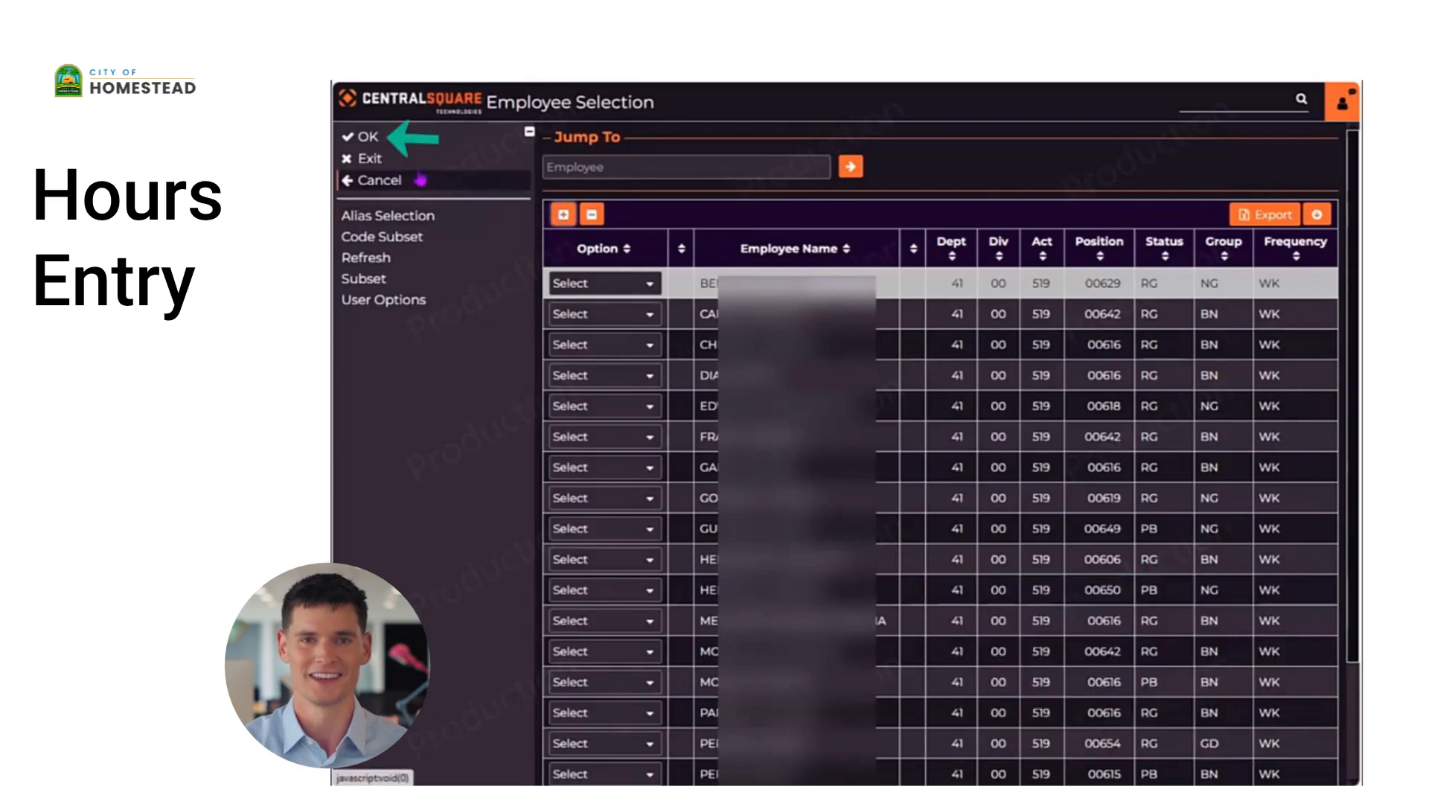
pyautogui.click(370, 137)
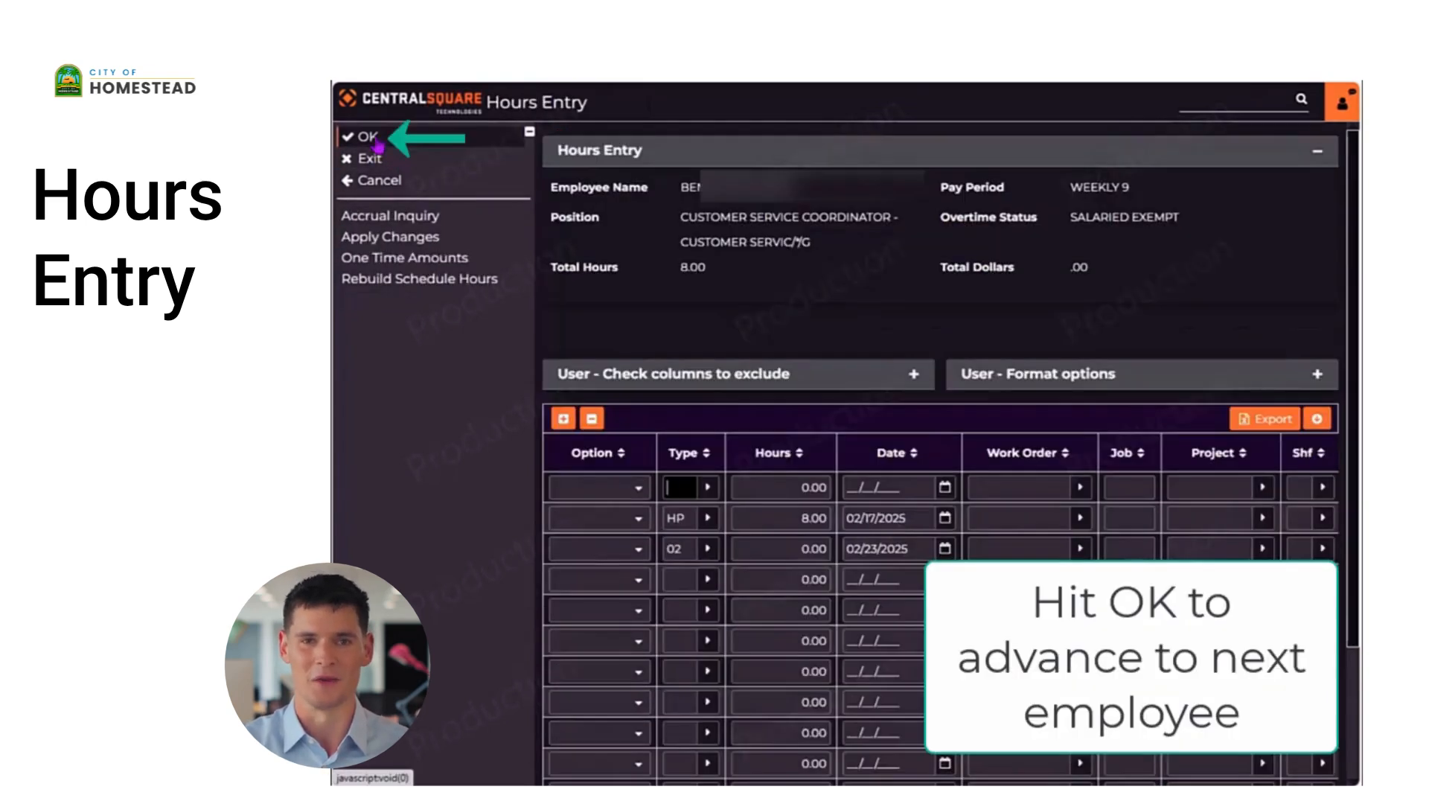
# - Advance past the first two employees and set the third employee's RG hours for 02/18/2025 to 9
pyautogui.click(377, 144)
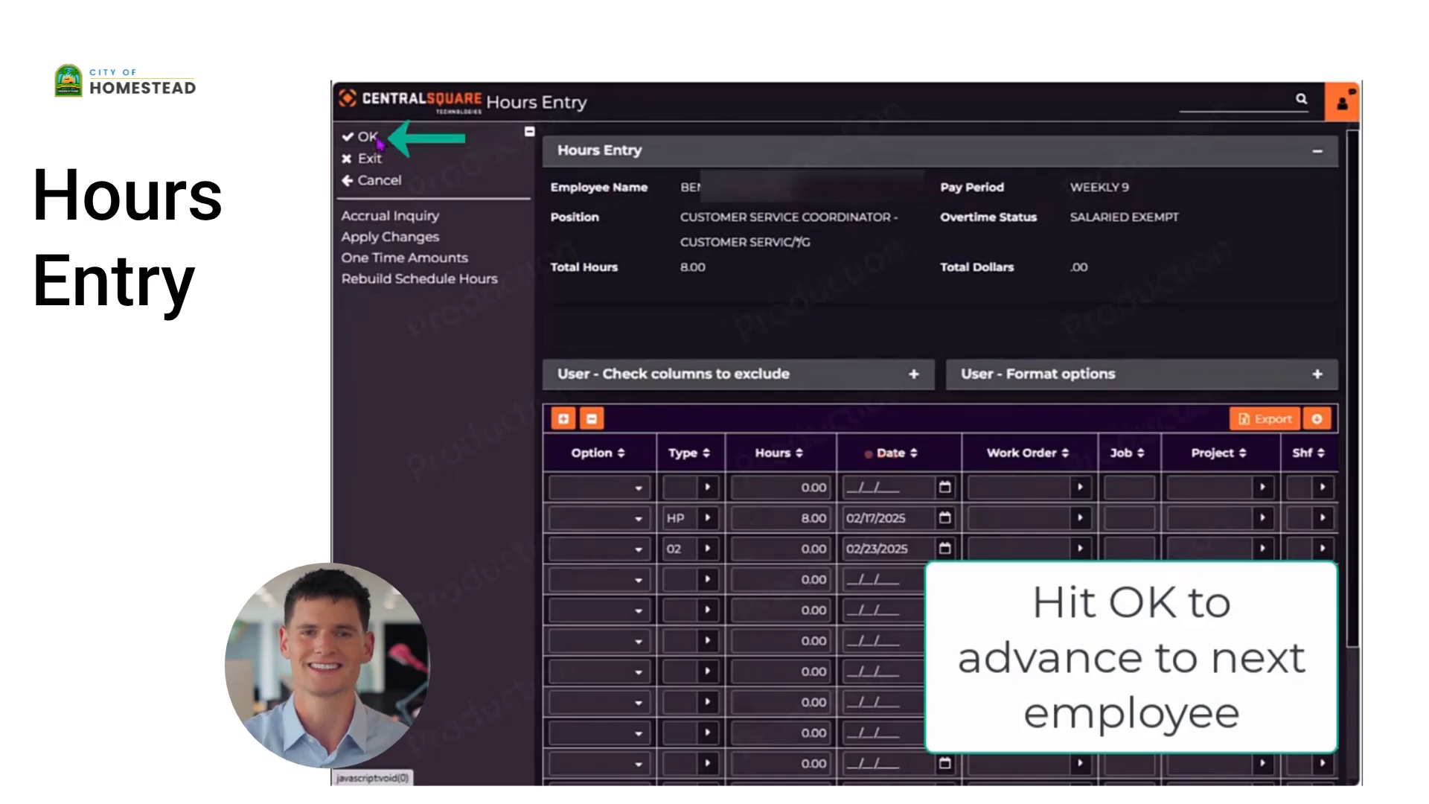
pyautogui.click(377, 142)
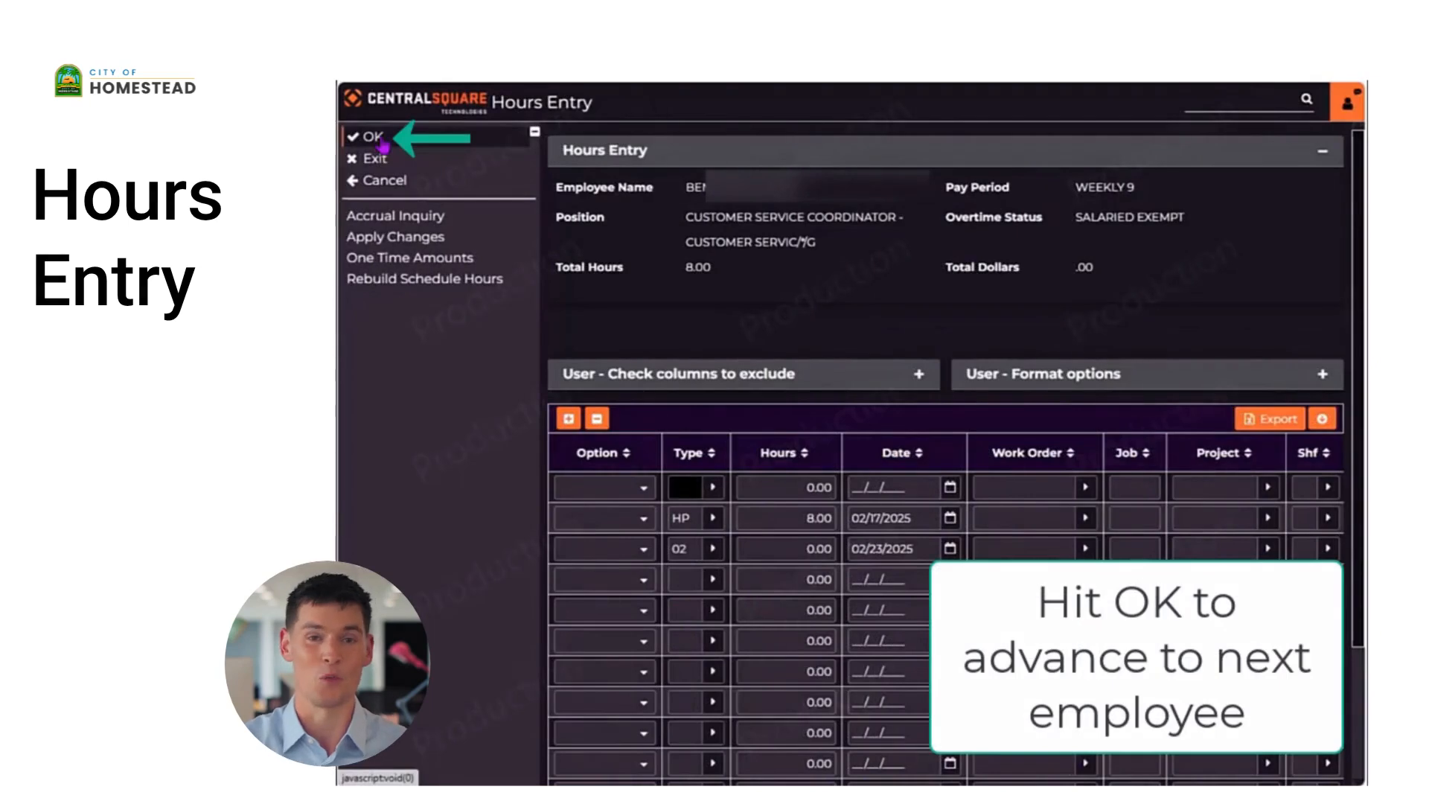
pyautogui.click(377, 144)
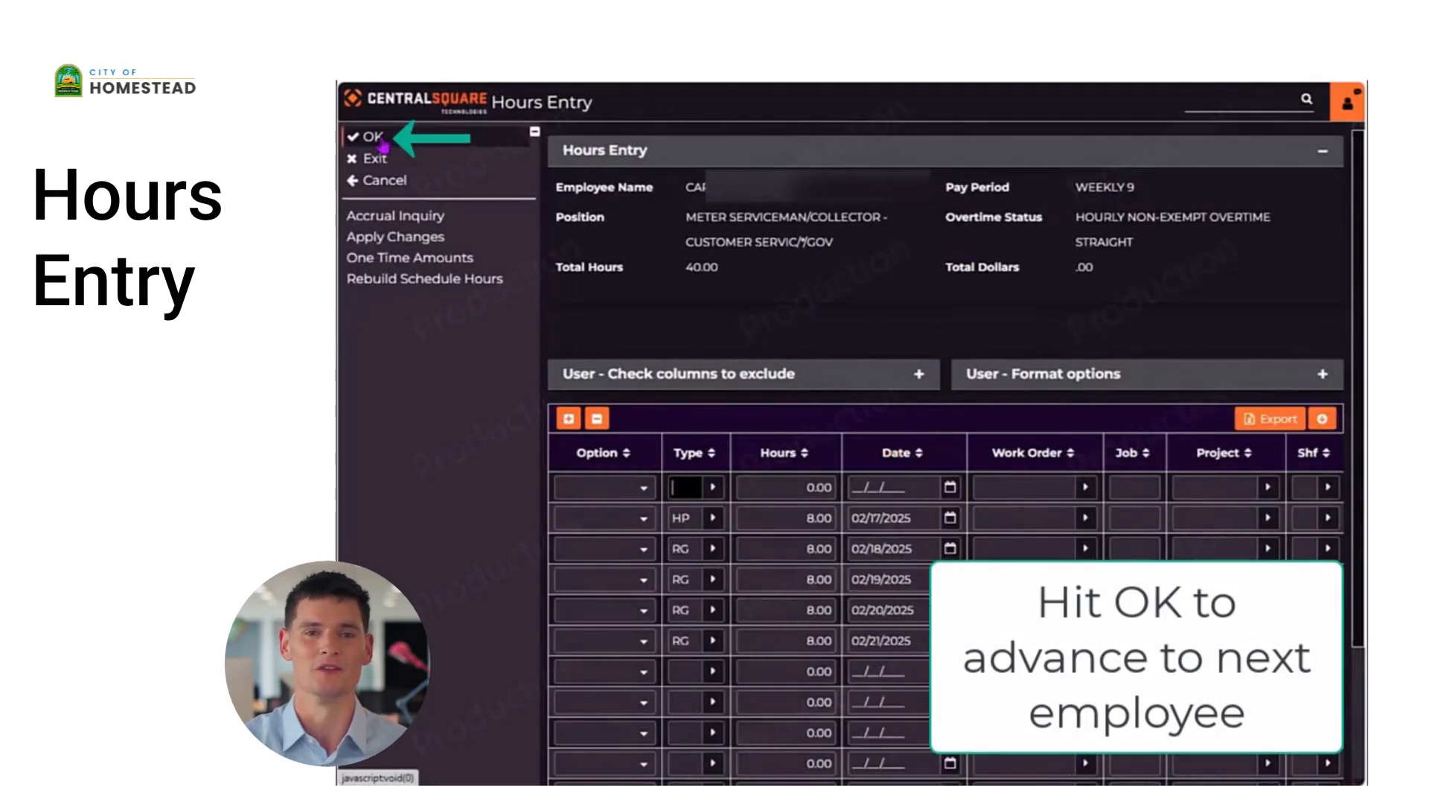
pyautogui.click(380, 141)
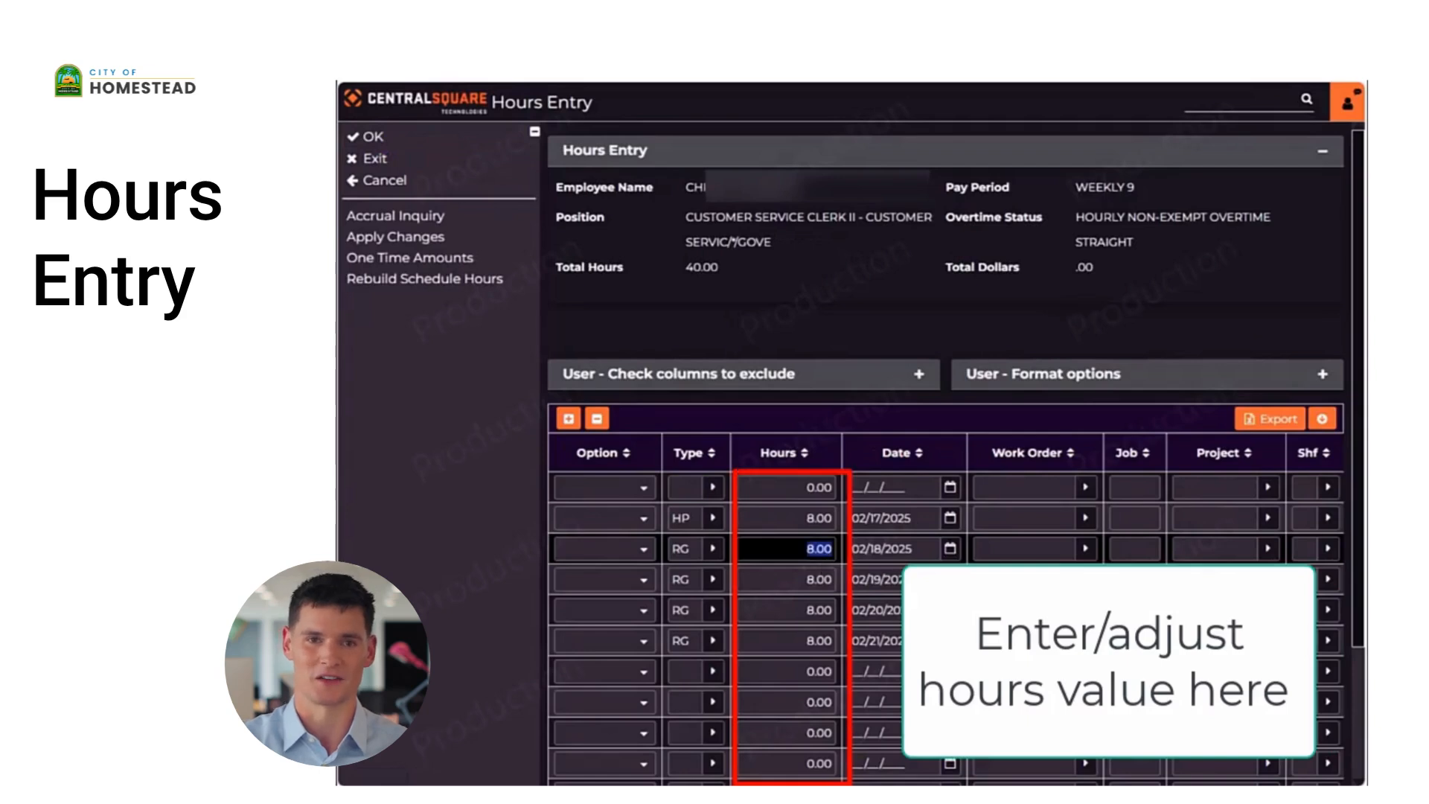
pyautogui.write('9')
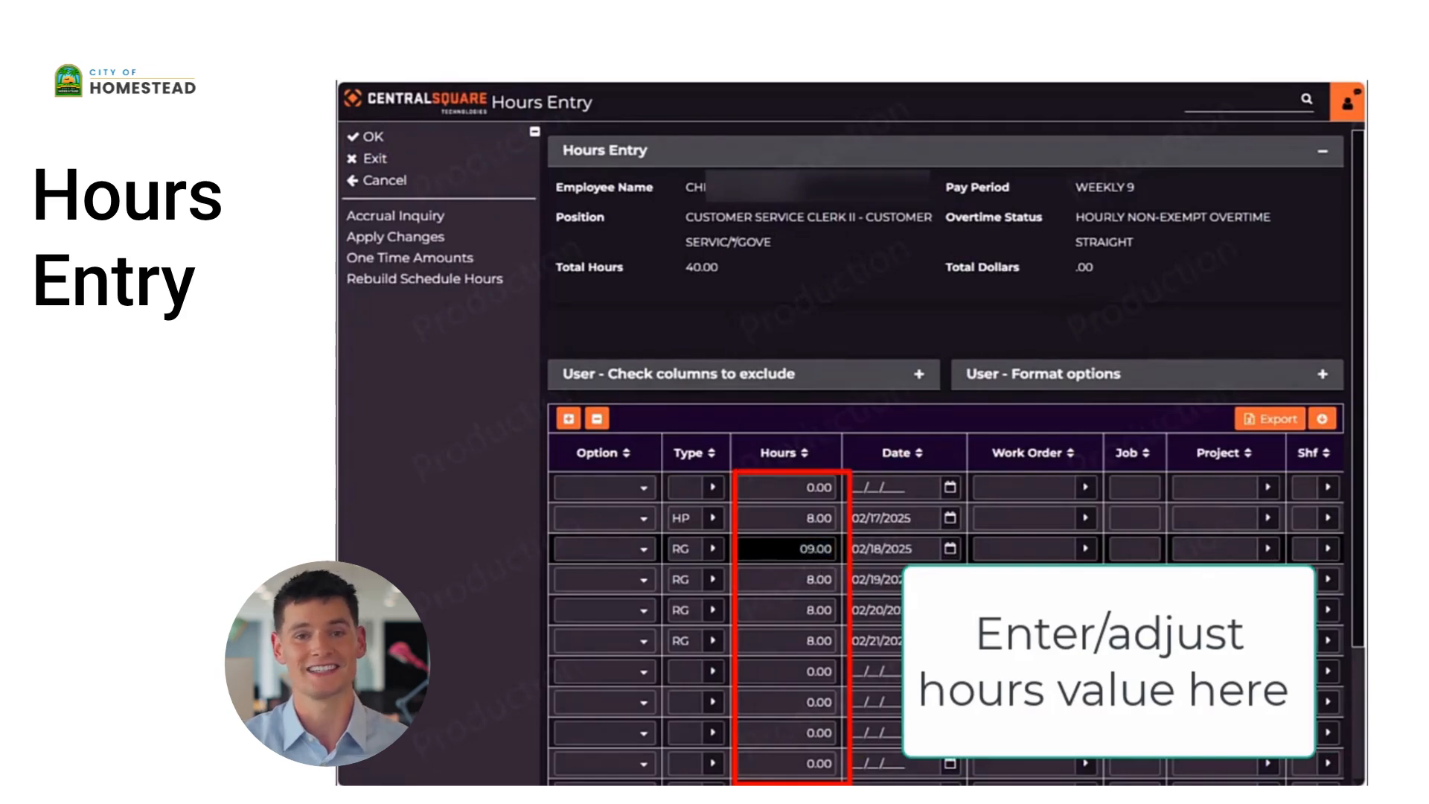
pyautogui.click(553, 328)
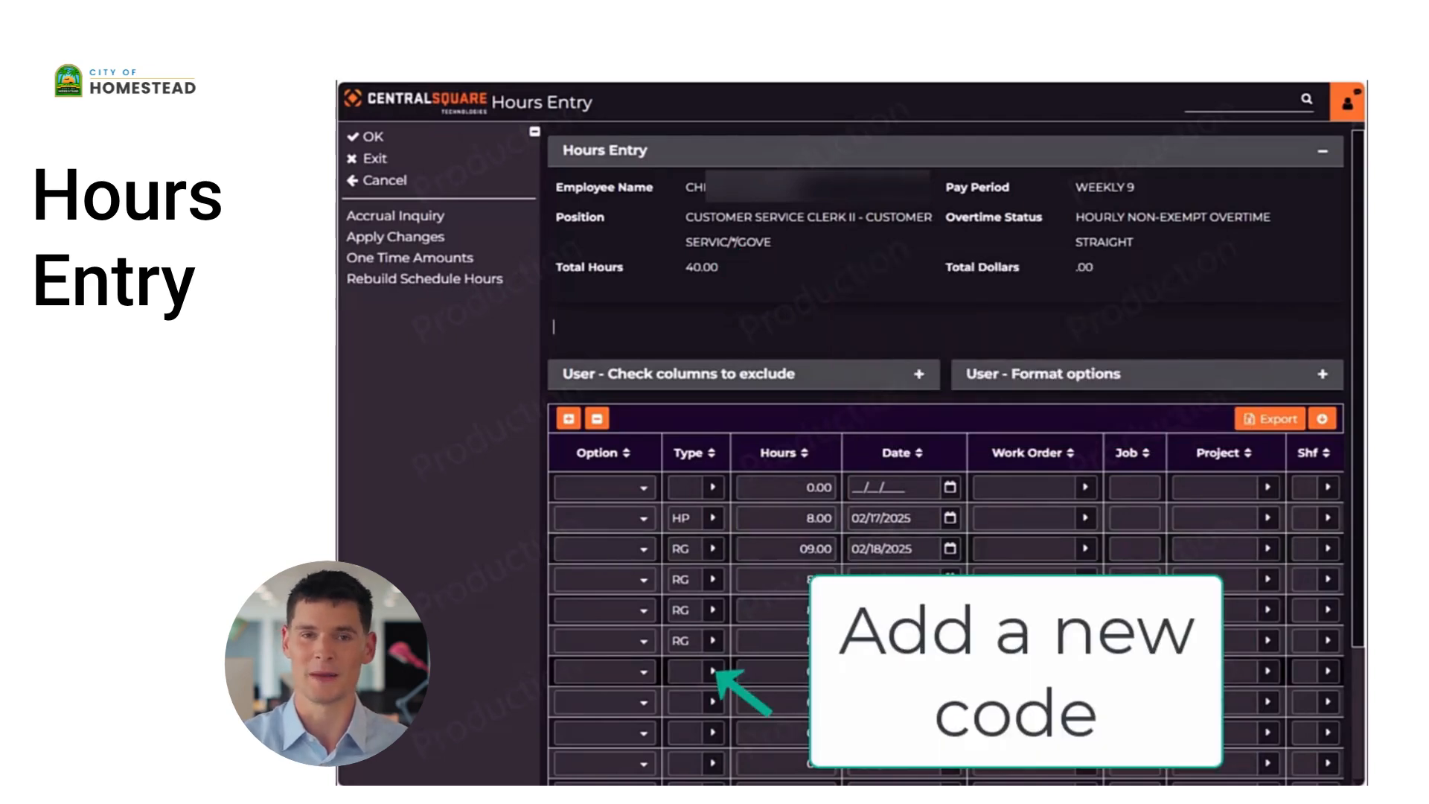
# - Assign the M6 MEAL LUNCH hours type code to the first empty row, jumping to descriptions starting with M
pyautogui.click(712, 671)
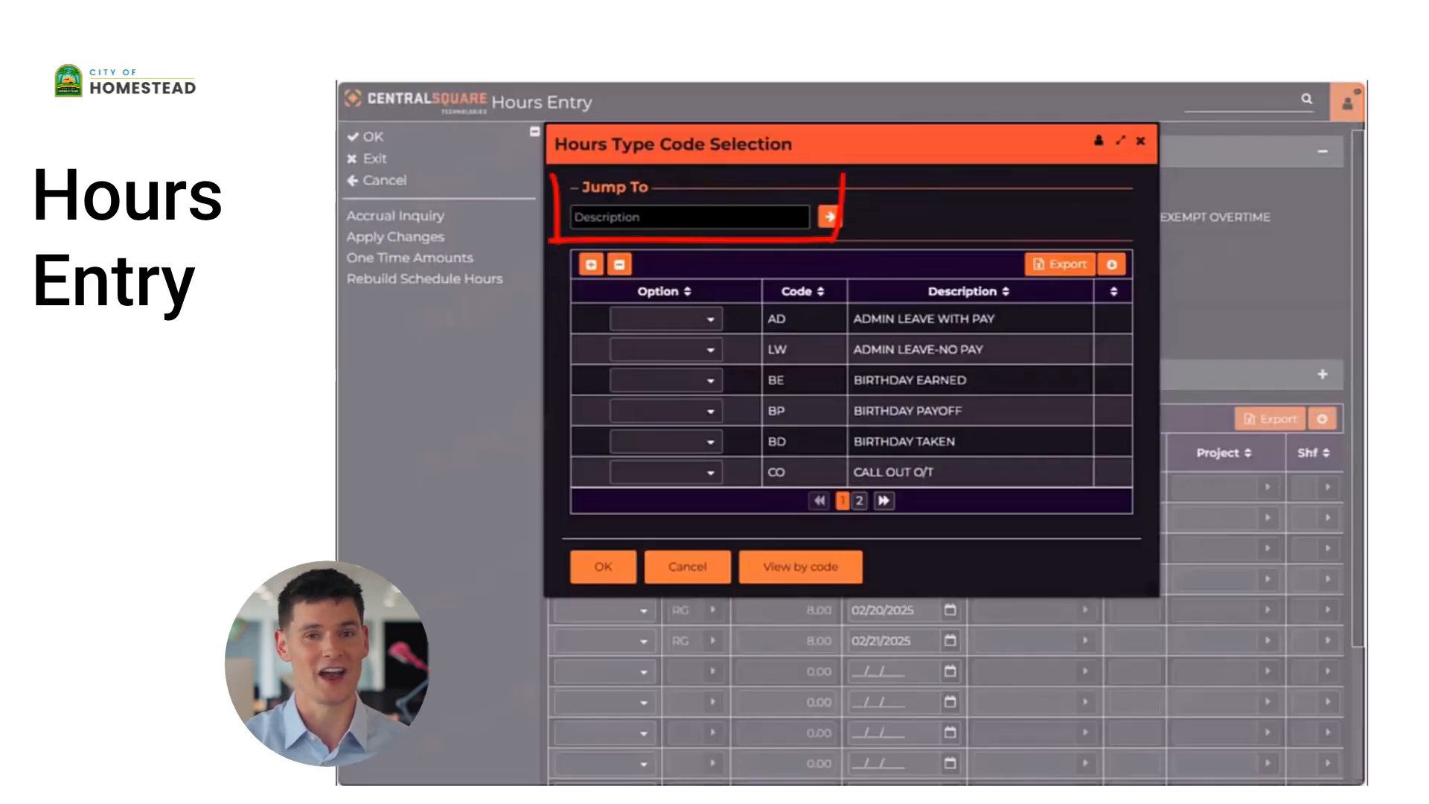
pyautogui.write('M')
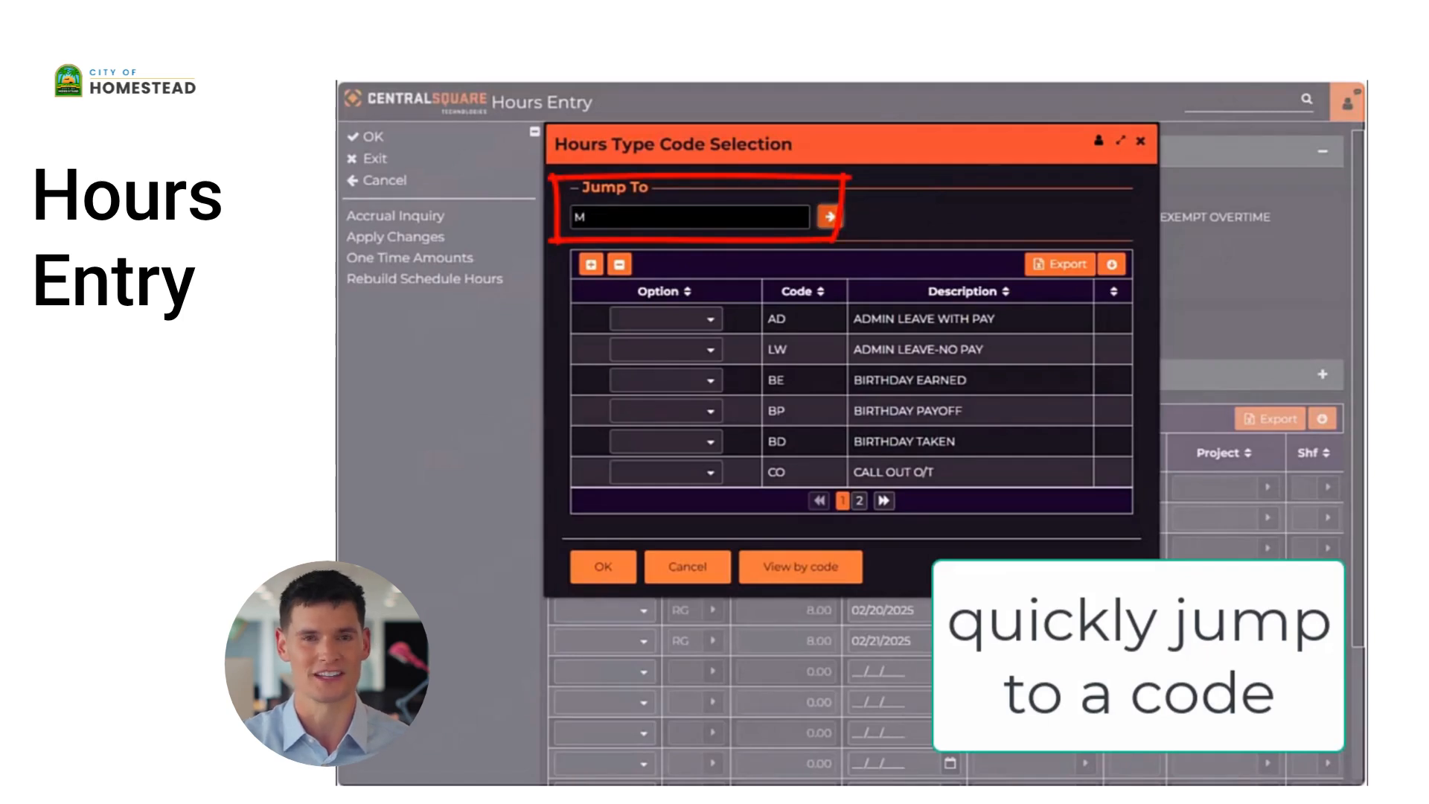
pyautogui.press('Return')
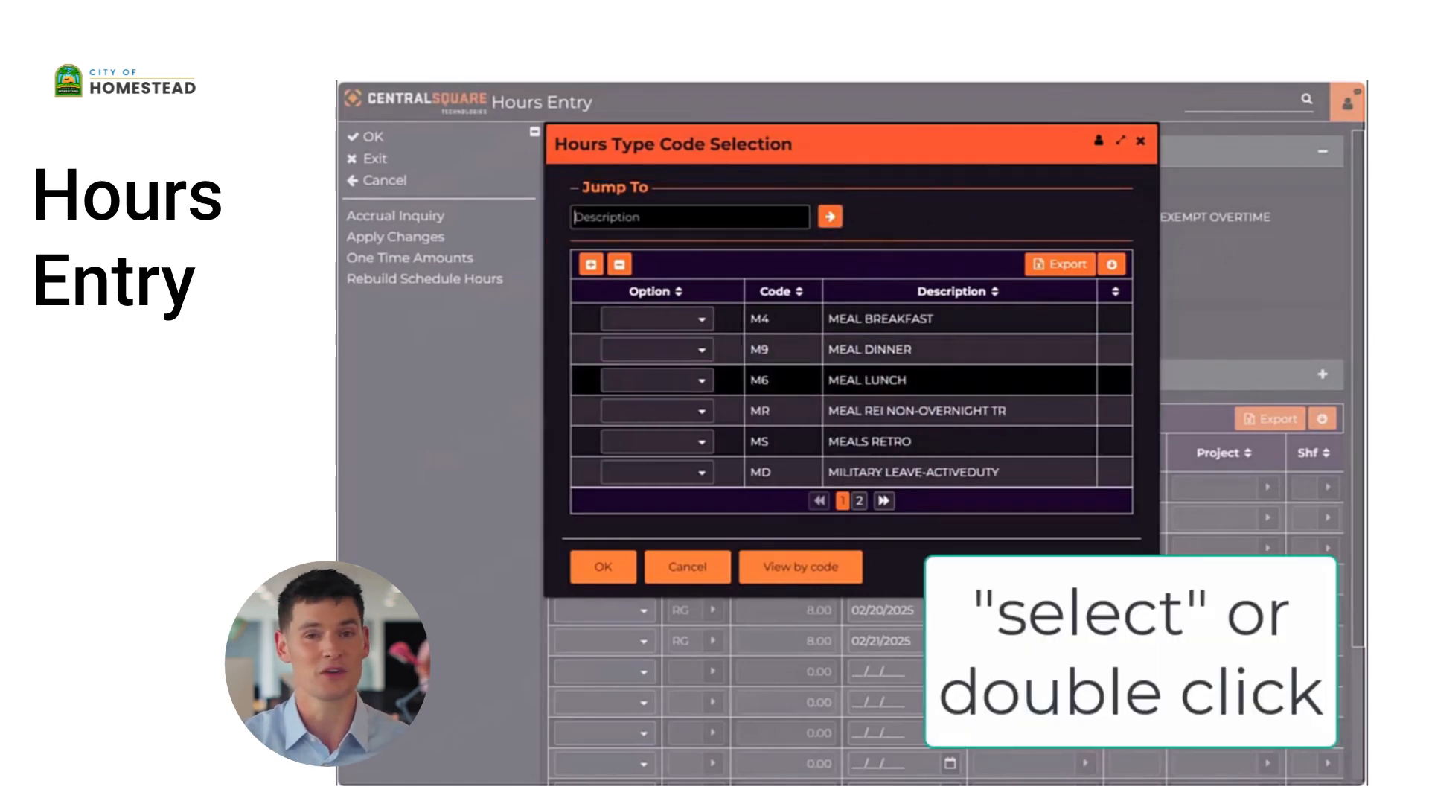
pyautogui.click(700, 380)
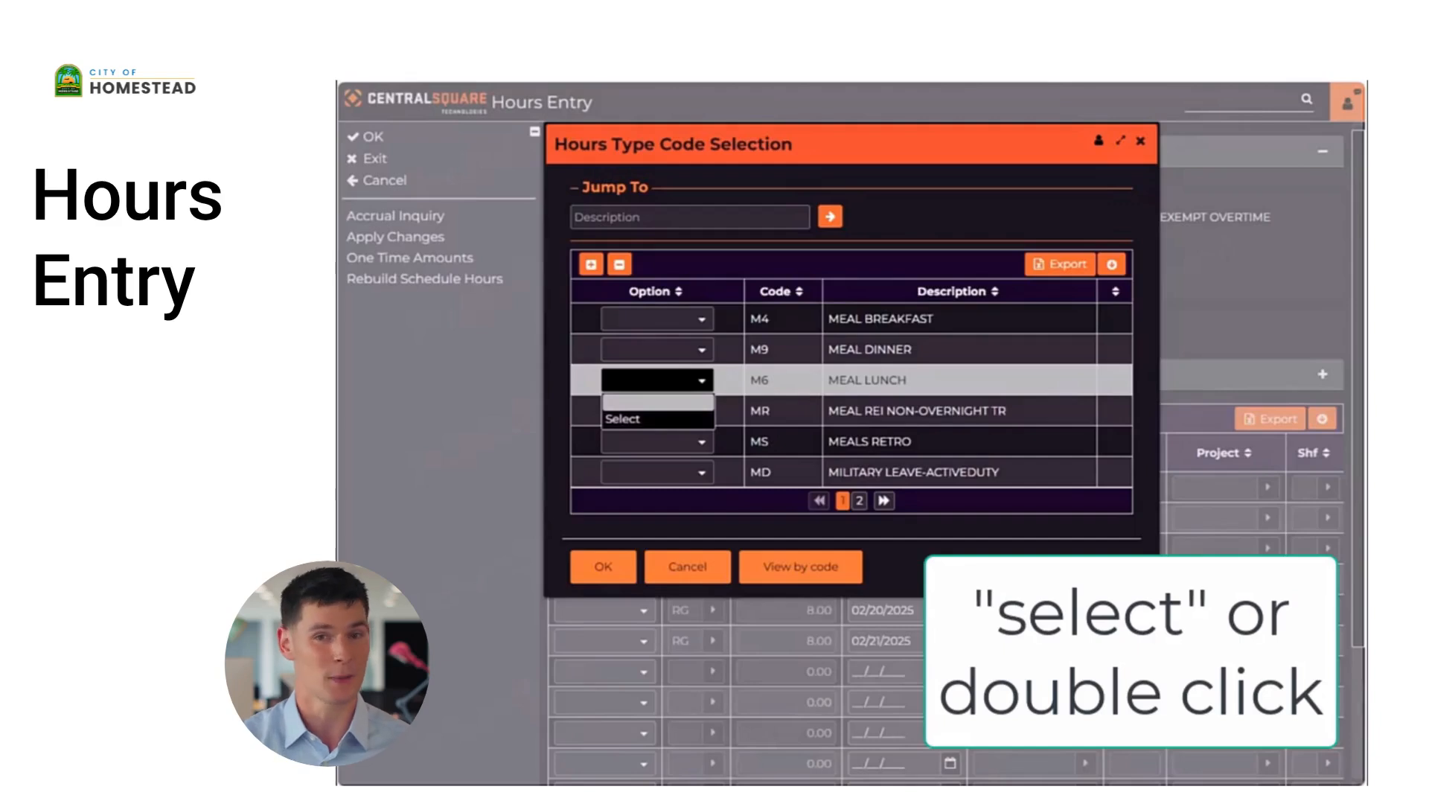
pyautogui.click(643, 419)
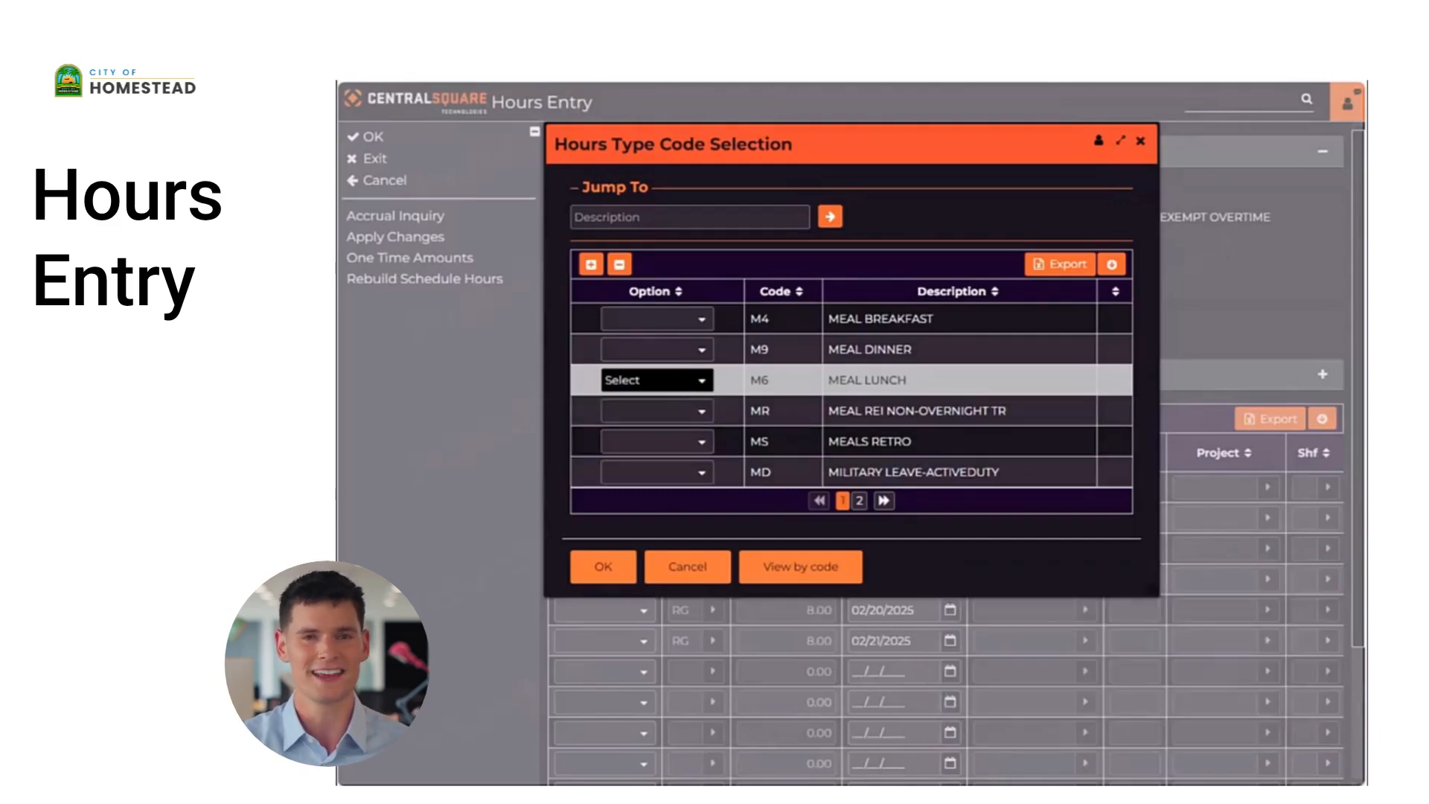
pyautogui.click(603, 567)
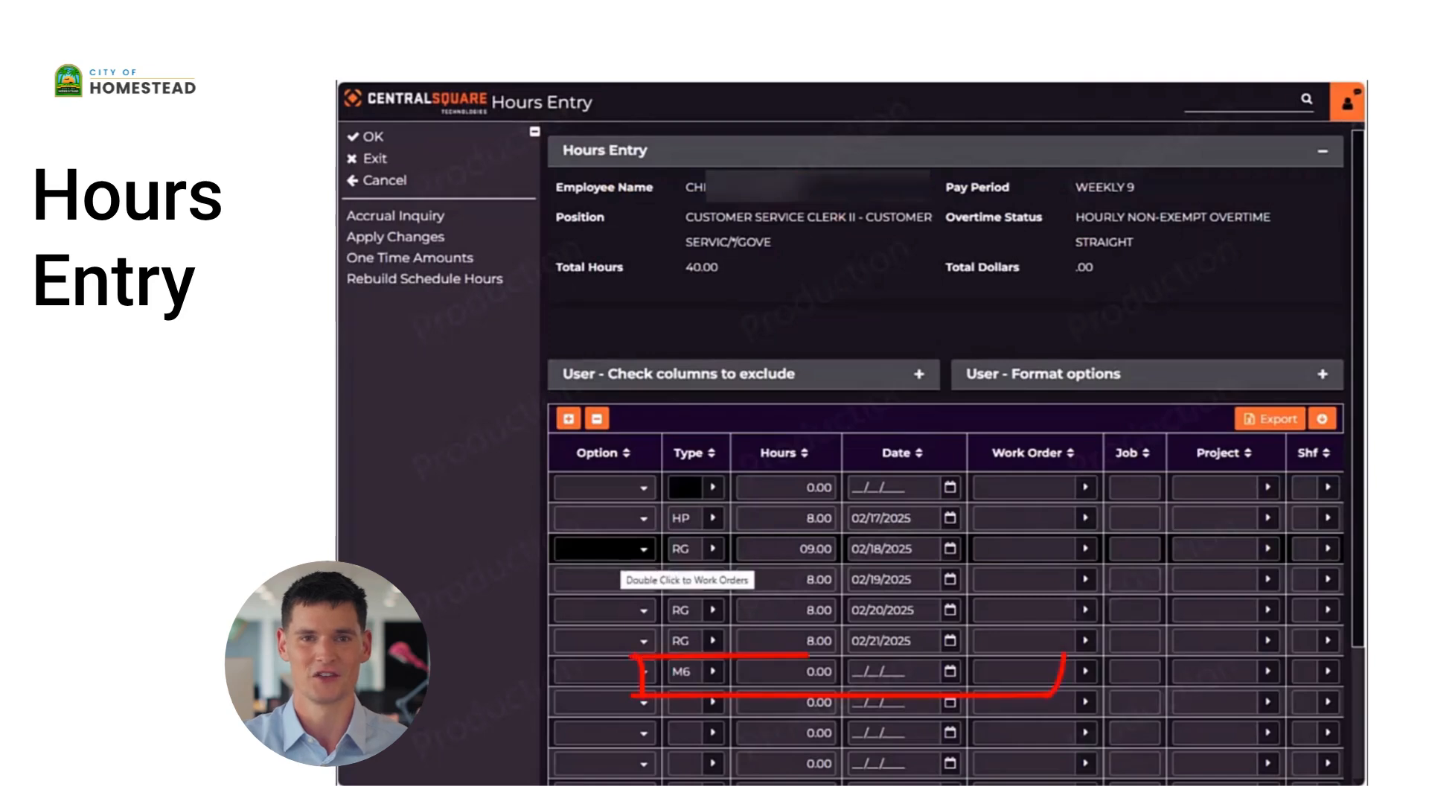
# - Enter 1 hour dated 02/18/2025 on the M6 row
pyautogui.click(819, 672)
pyautogui.write('1')
pyautogui.press('Tab')
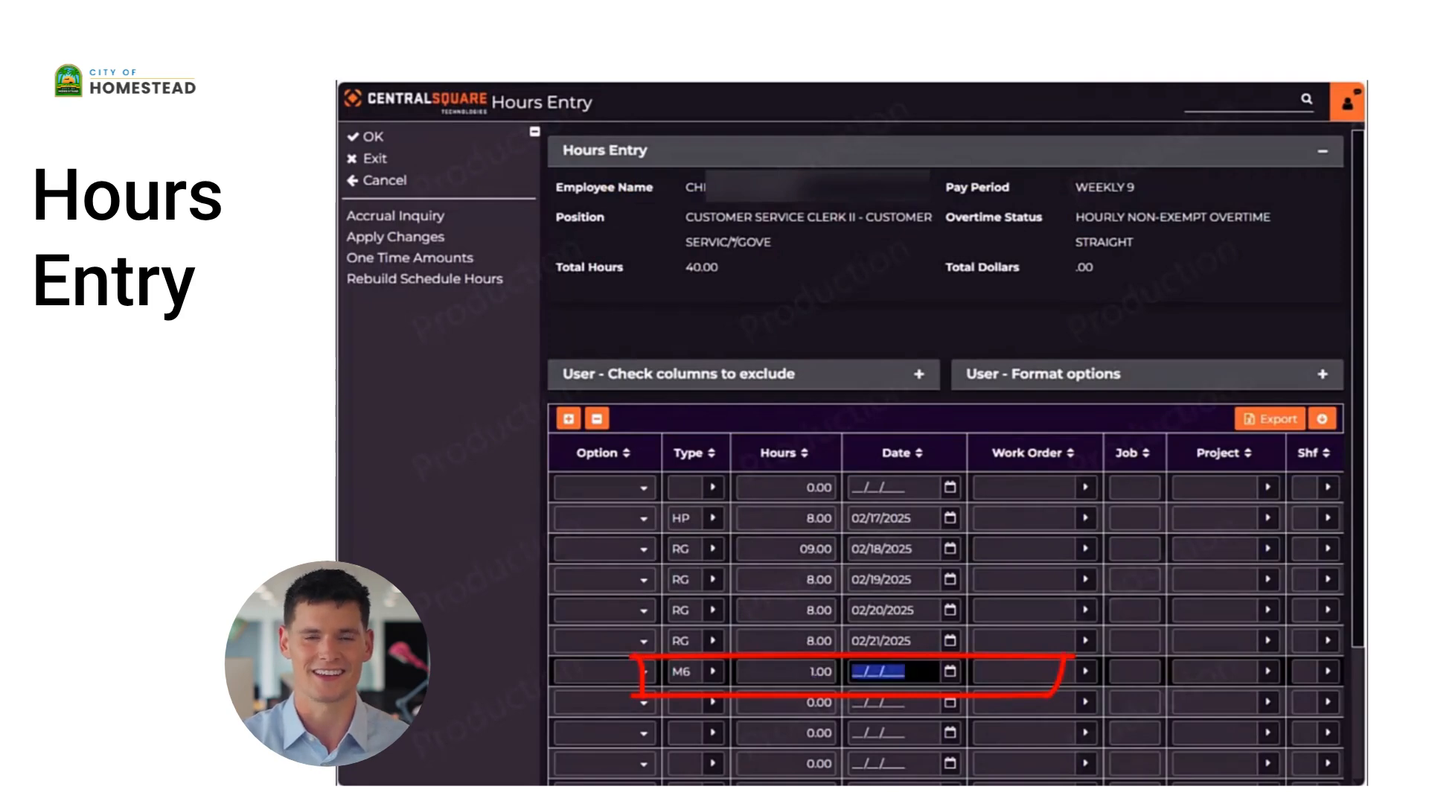
pyautogui.write('0')
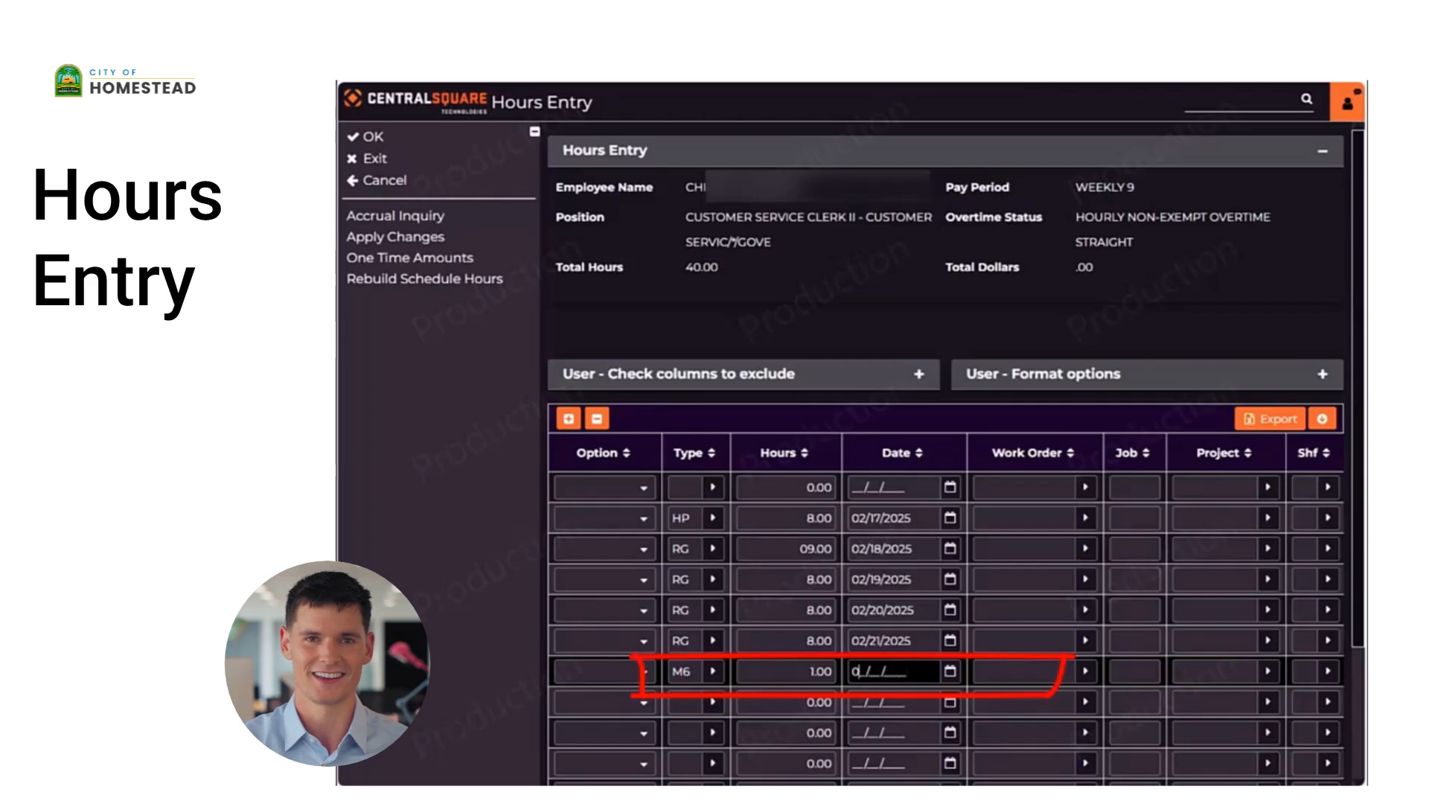
pyautogui.write('2/1')
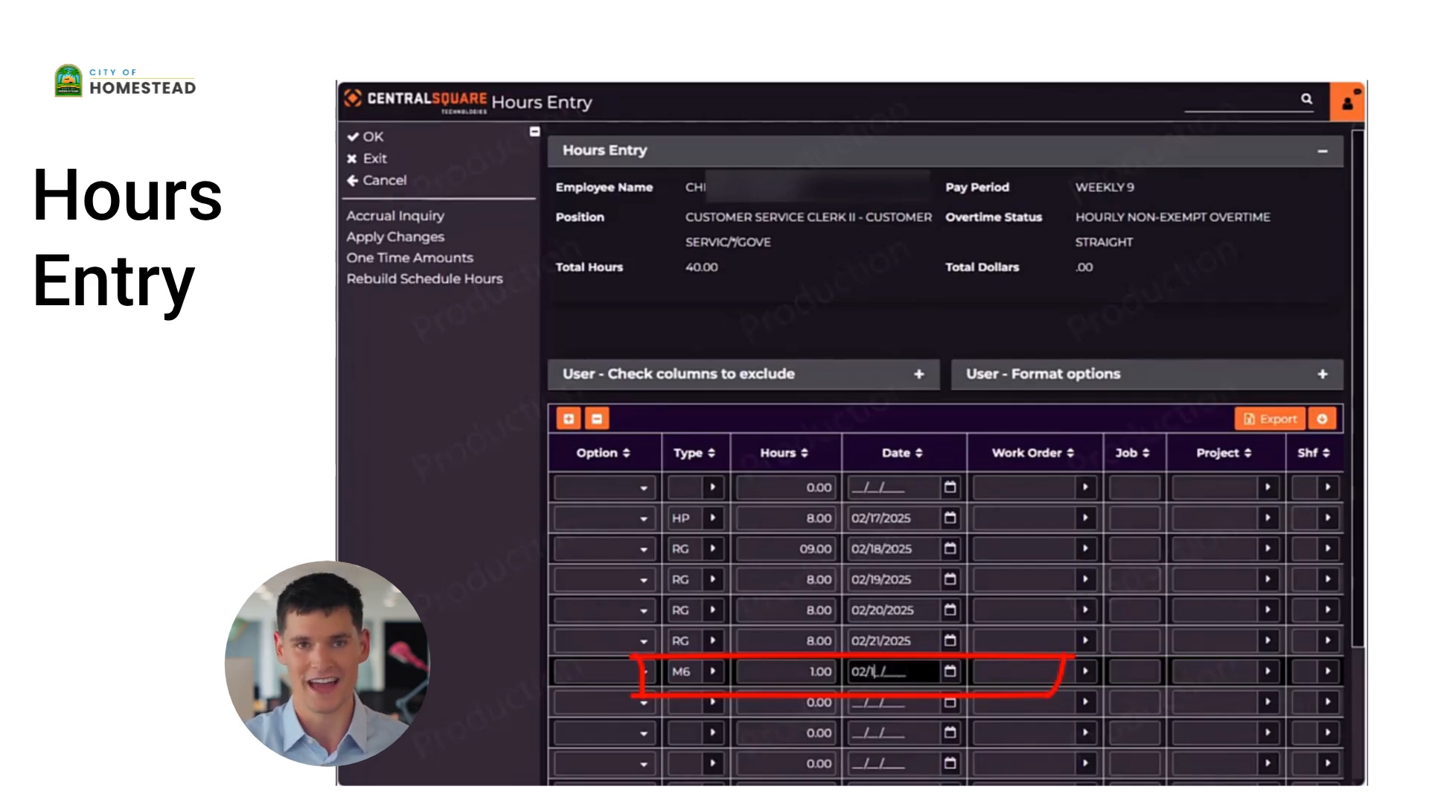
pyautogui.write('8/2025')
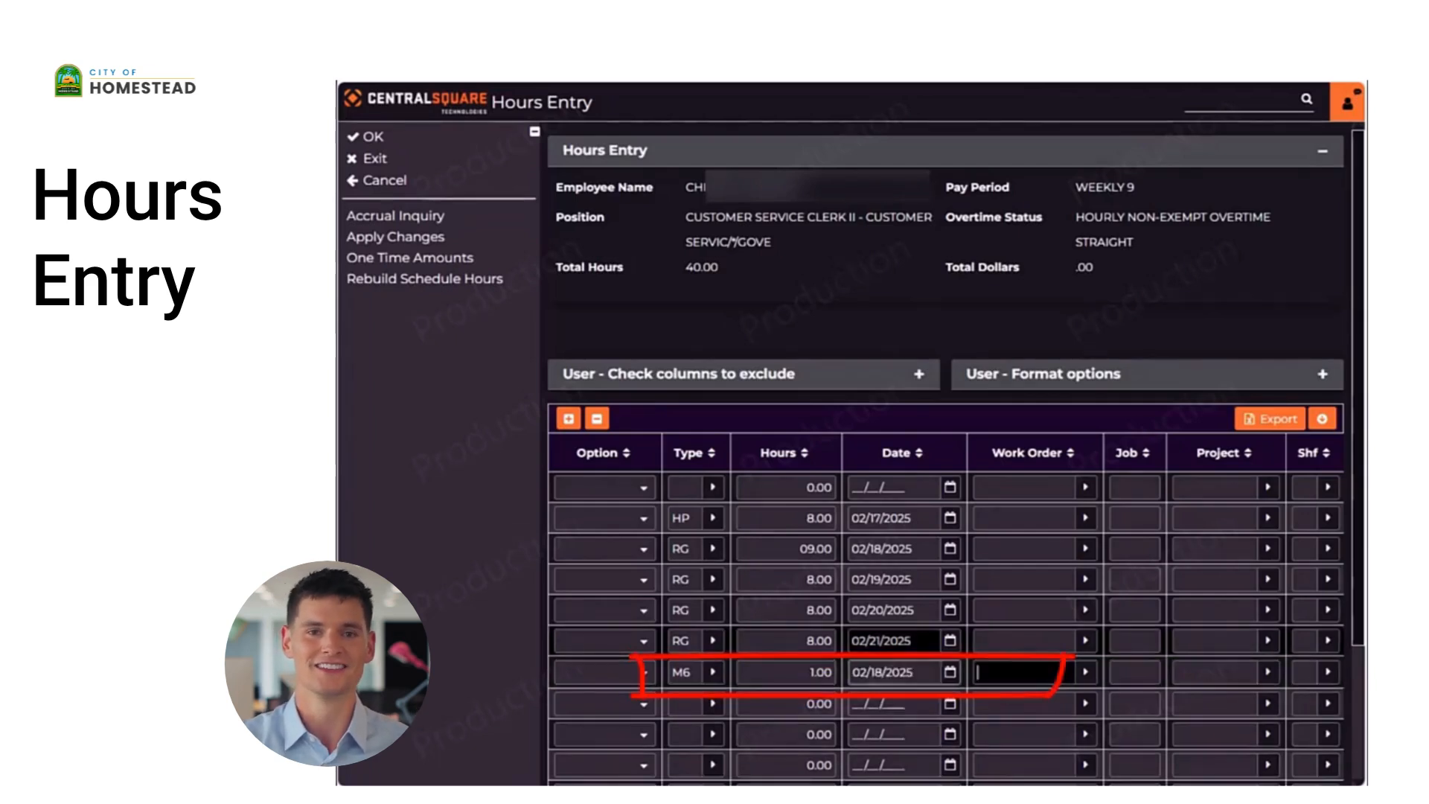
pyautogui.press('Tab')
# - Submit this employee's hours, accept them as entered, and advance to the next employee
pyautogui.press('Return')
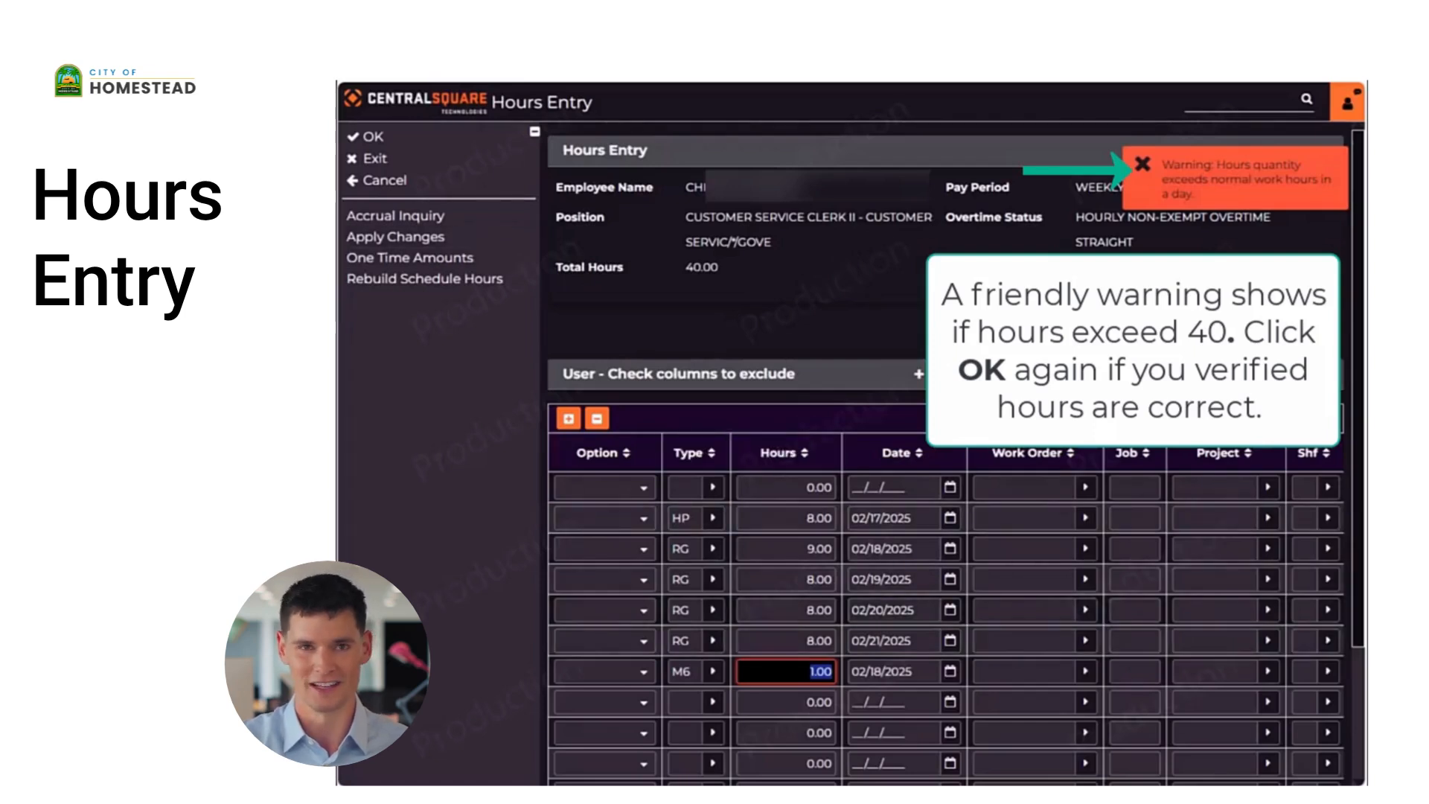
pyautogui.click(373, 137)
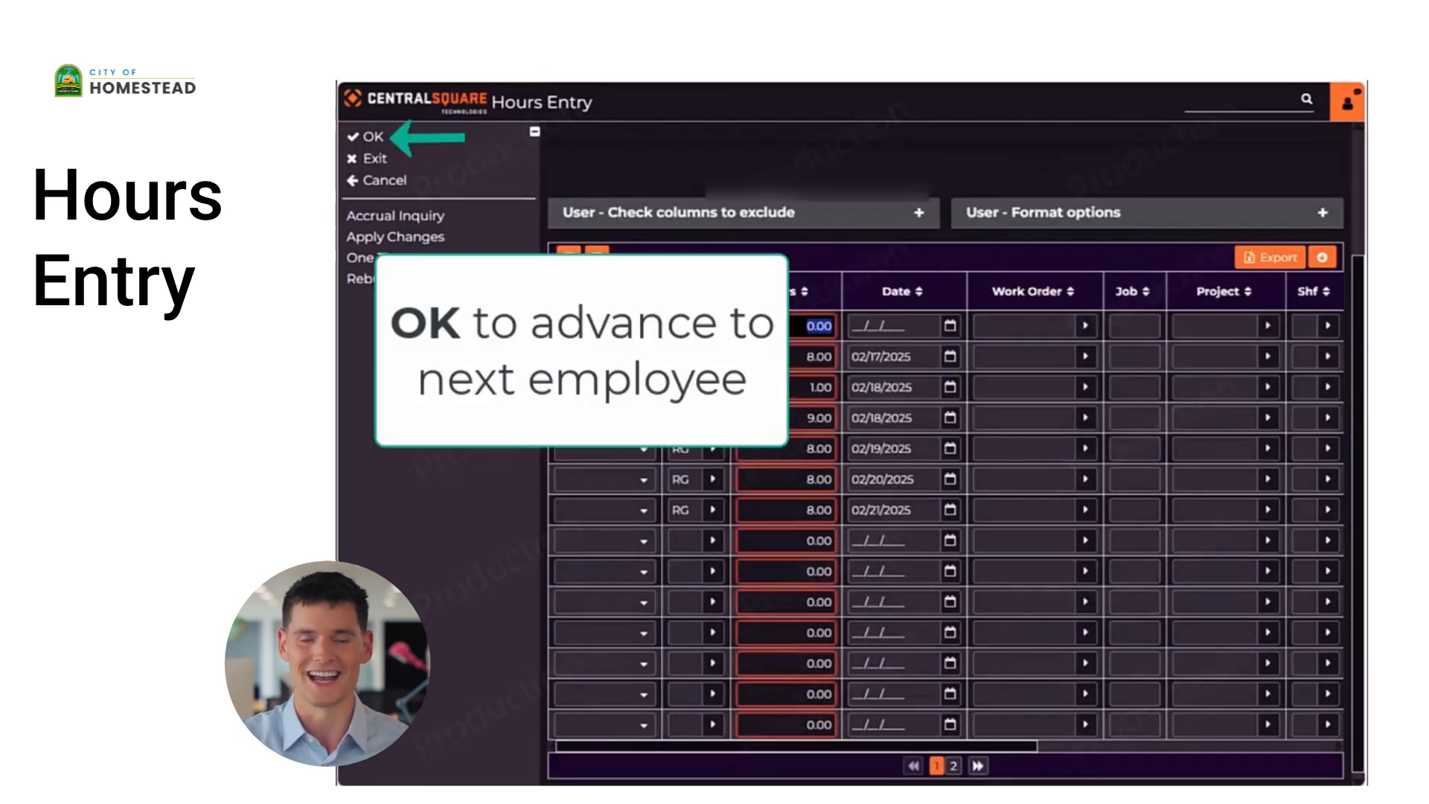
pyautogui.click(373, 137)
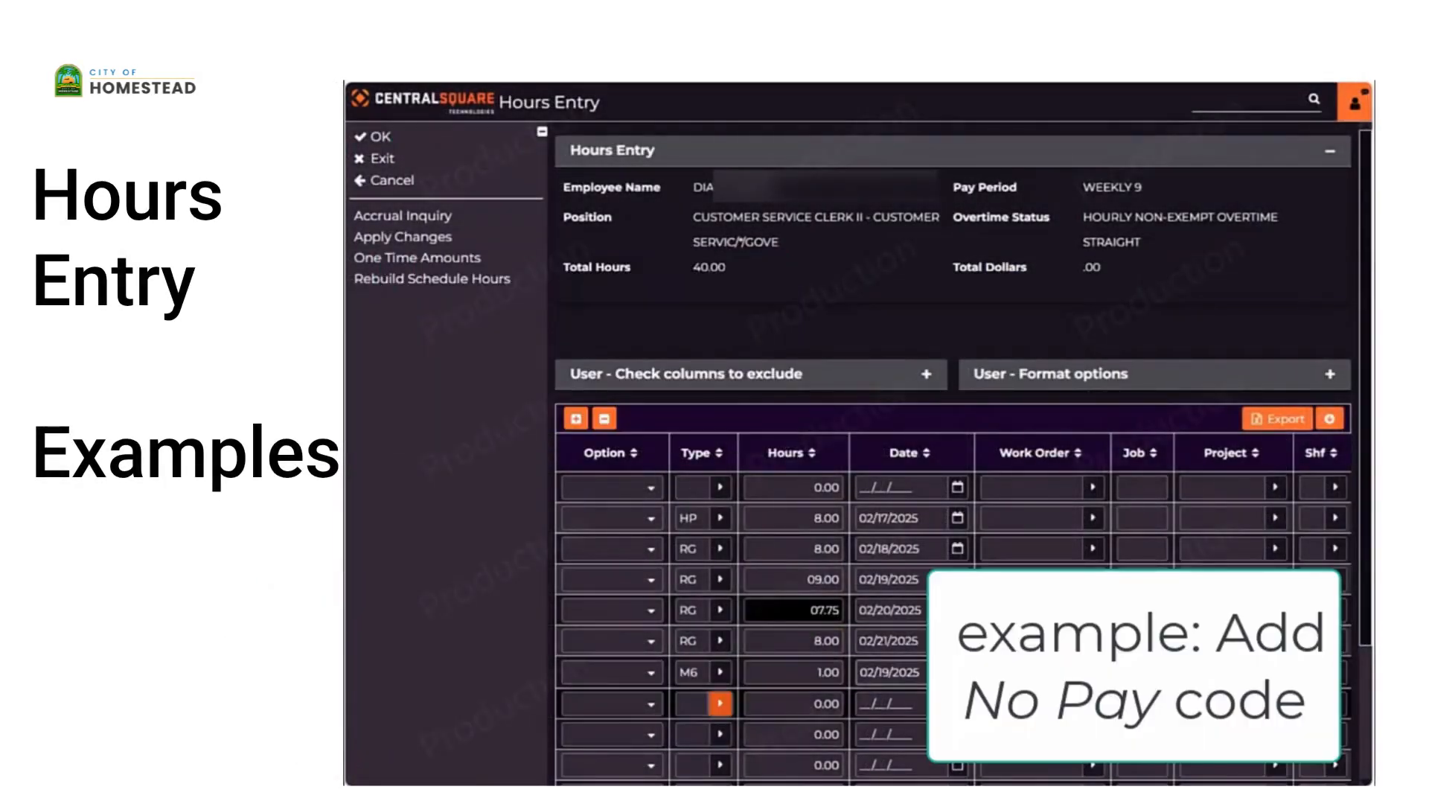
# - Assign the NP NO PAY hours type code to the empty row below M6, jumping to descriptions starting with NO
pyautogui.click(720, 703)
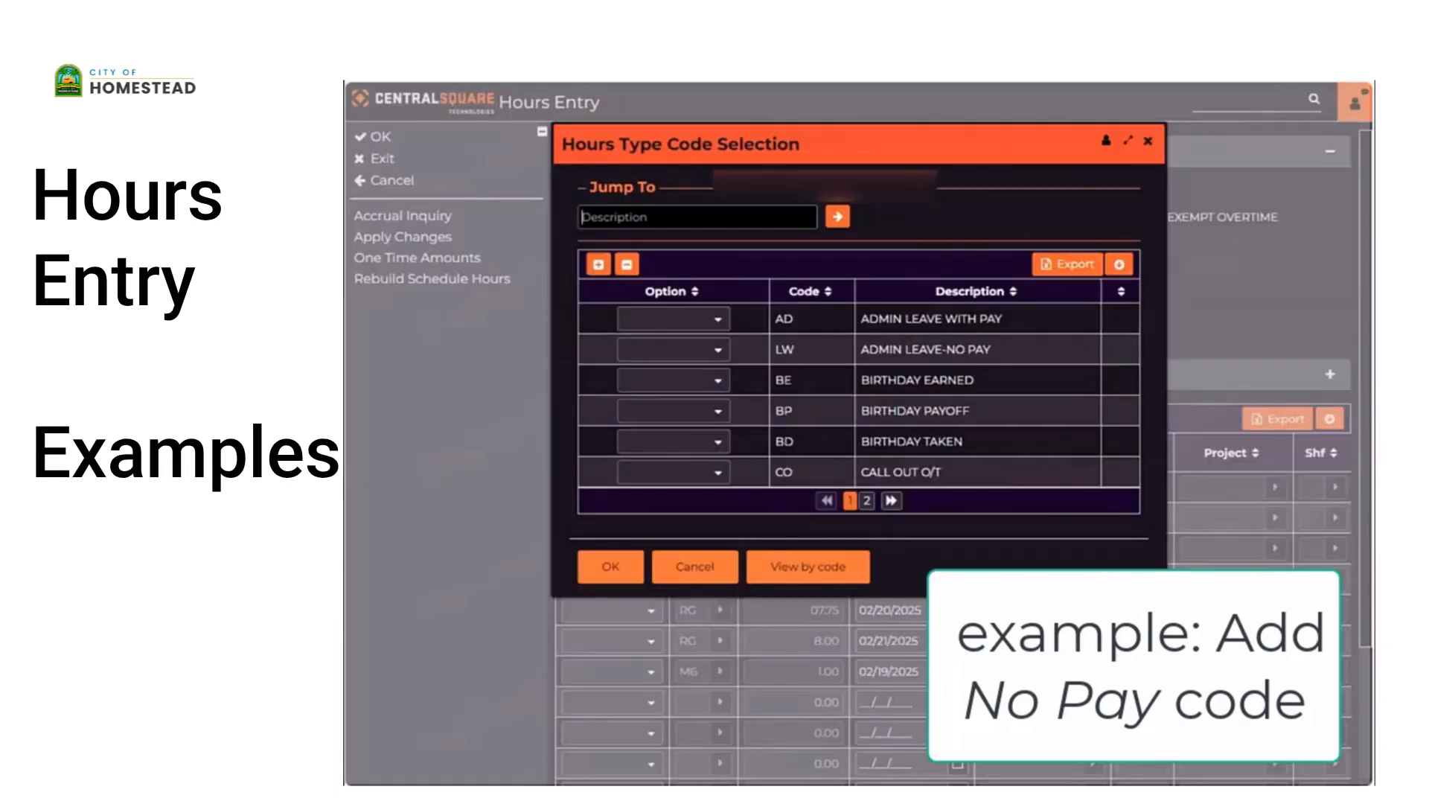
pyautogui.write('NO')
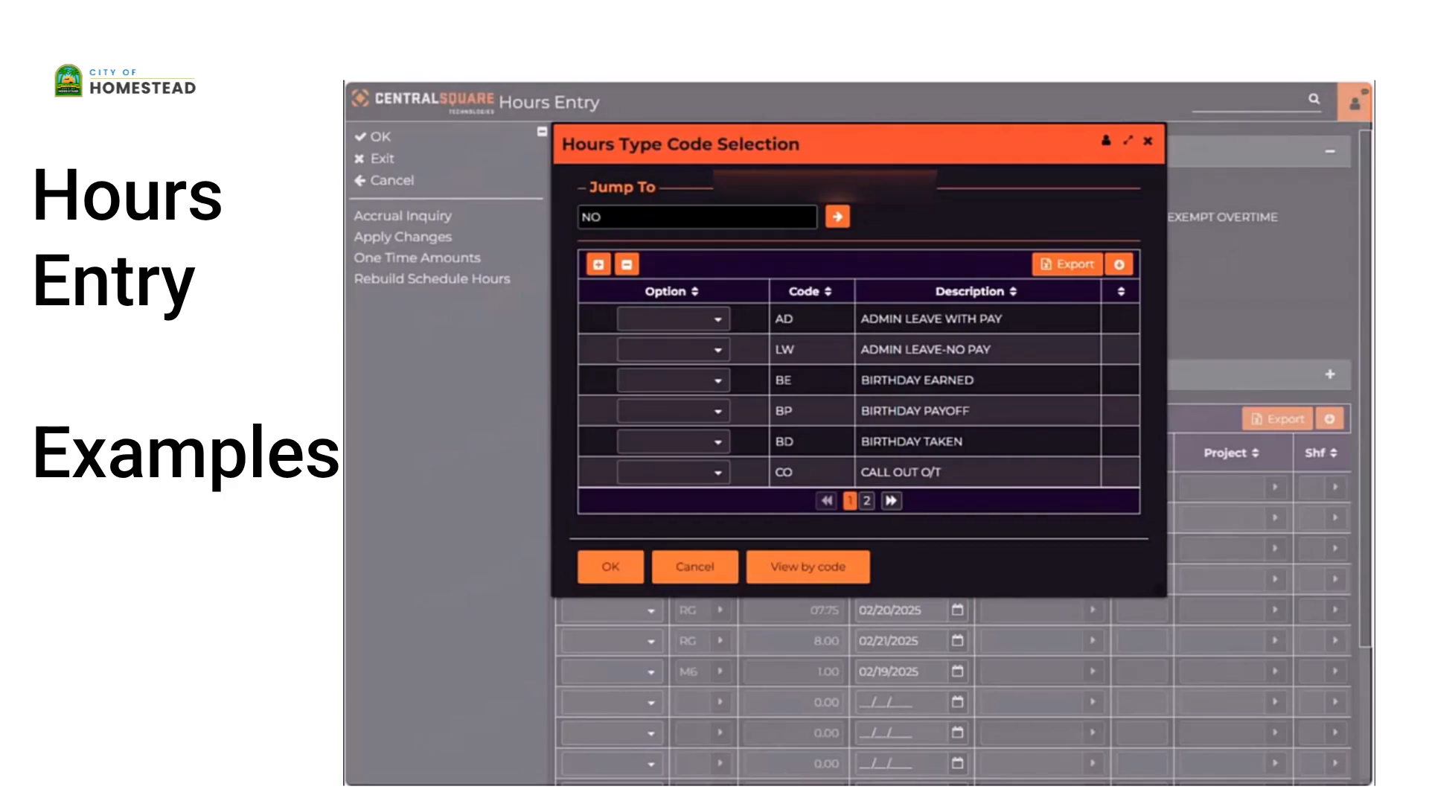
pyautogui.click(837, 216)
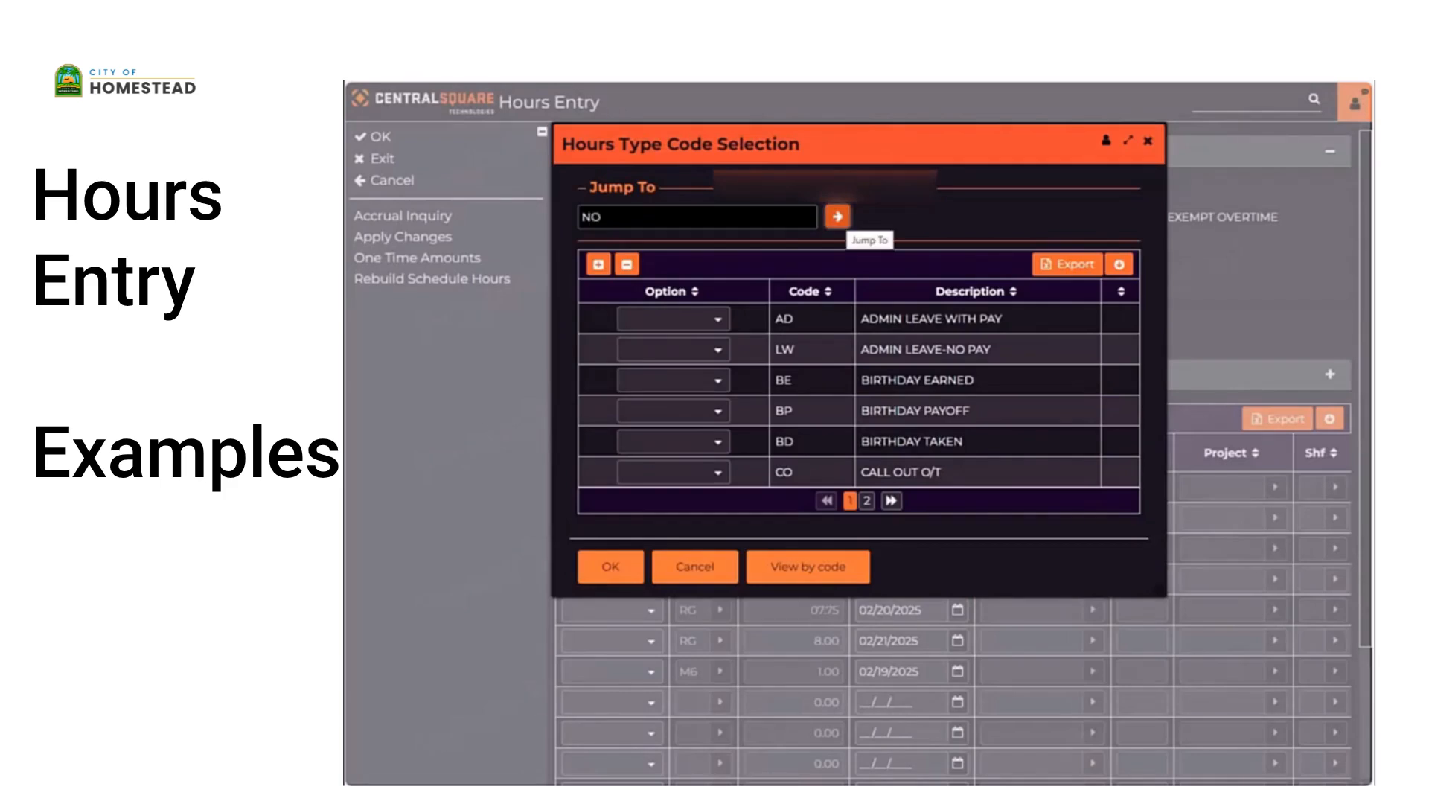
pyautogui.click(838, 217)
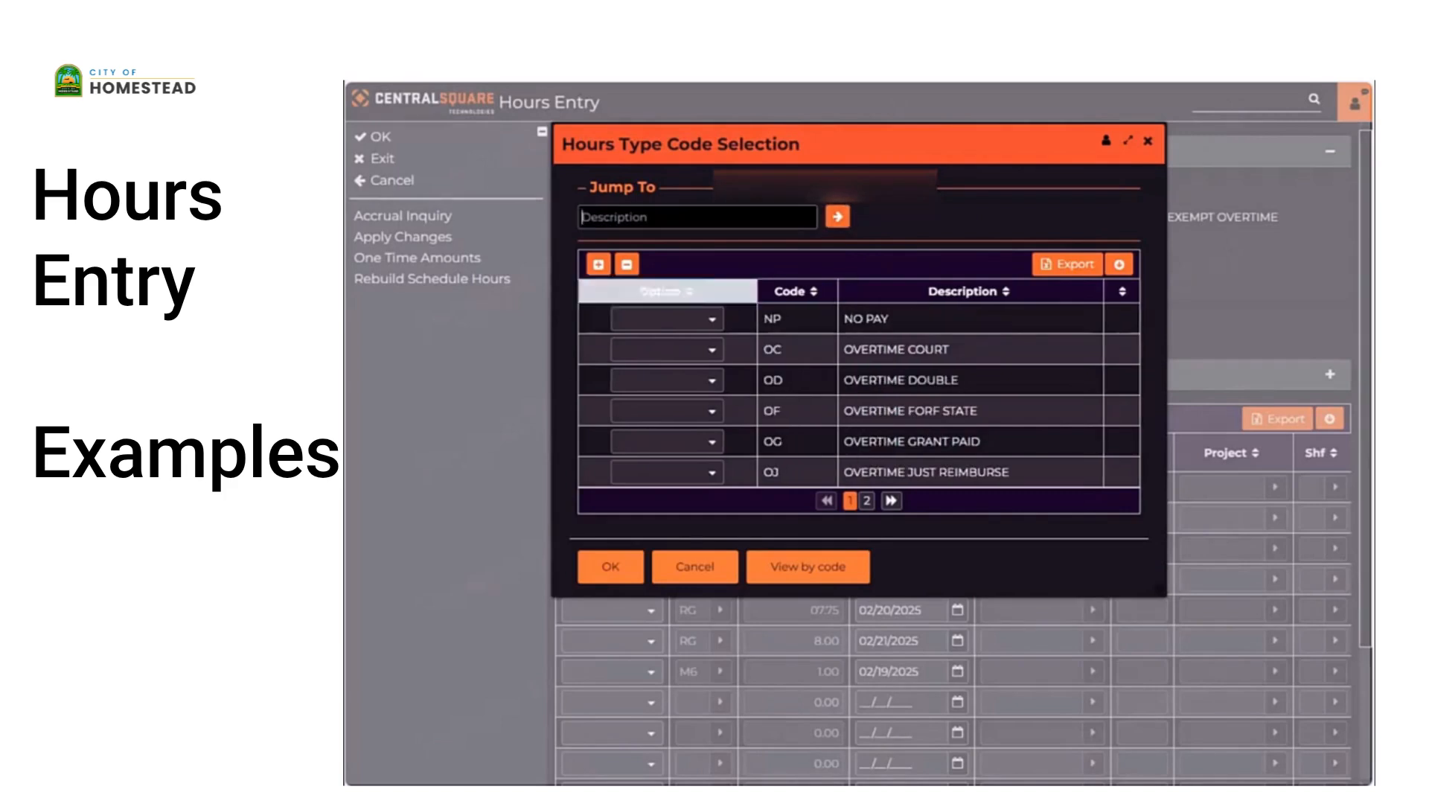
pyautogui.click(667, 319)
pyautogui.click(632, 357)
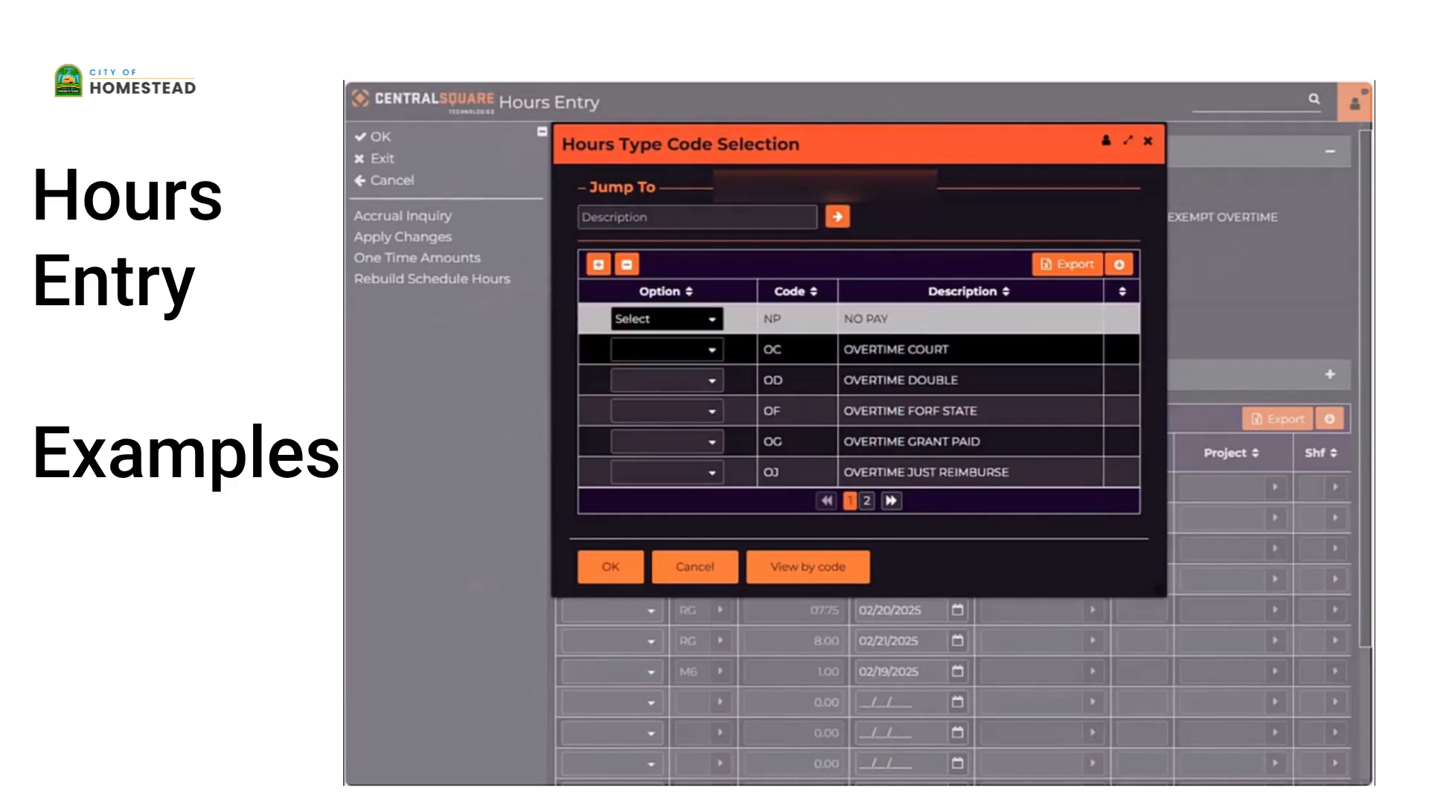
pyautogui.click(611, 567)
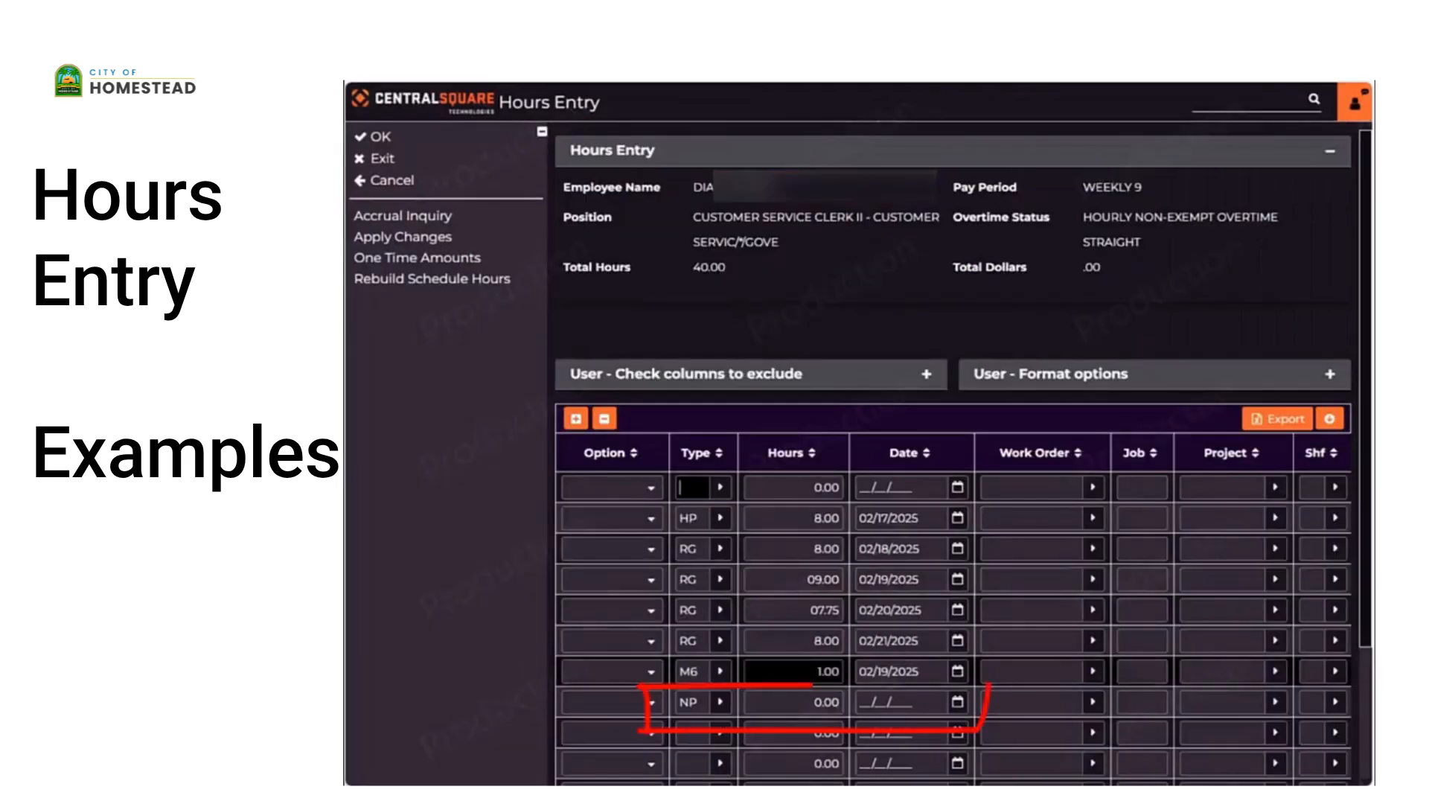
# - Enter 0.25 hours dated 02/20/2025 on the NP row
pyautogui.click(834, 703)
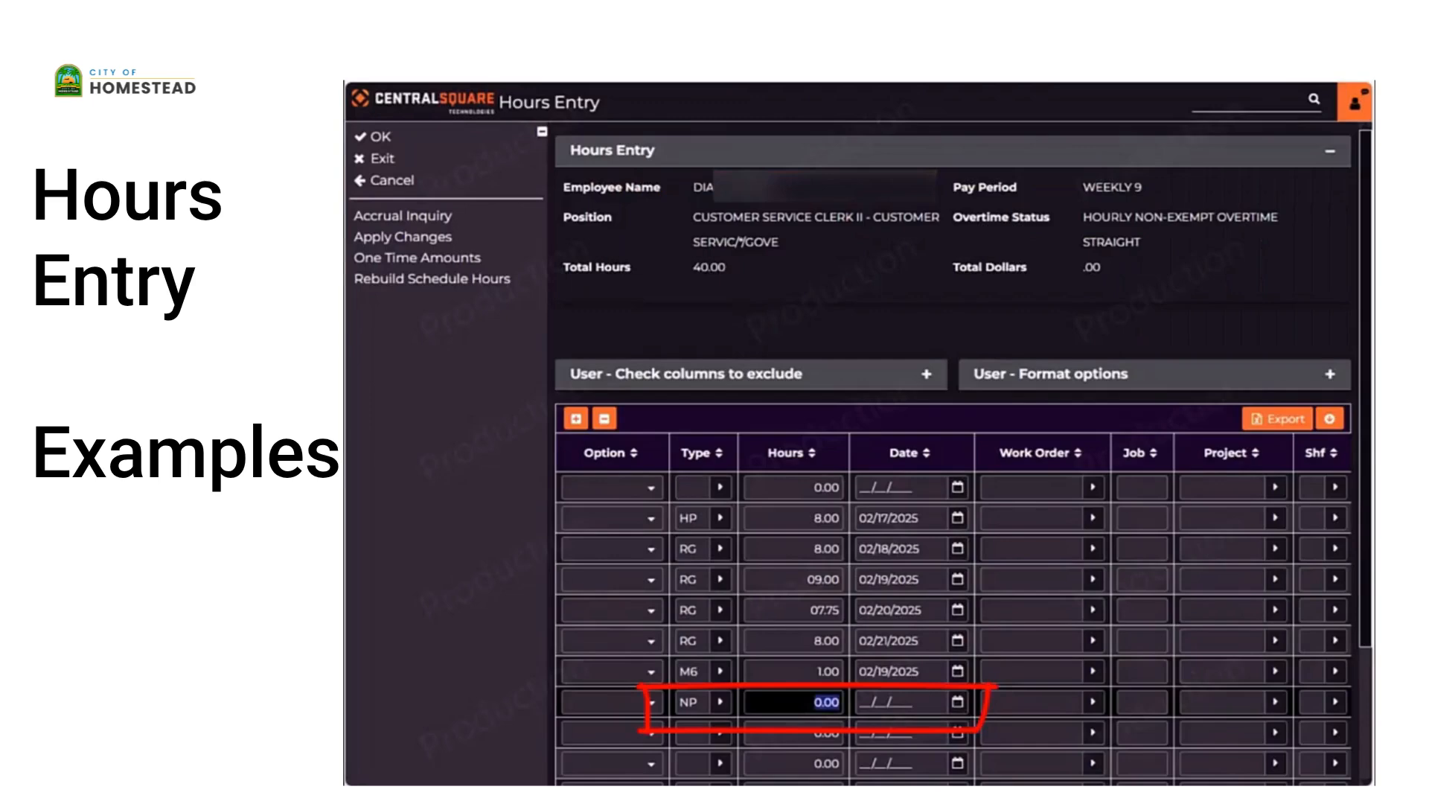
pyautogui.write('0.25')
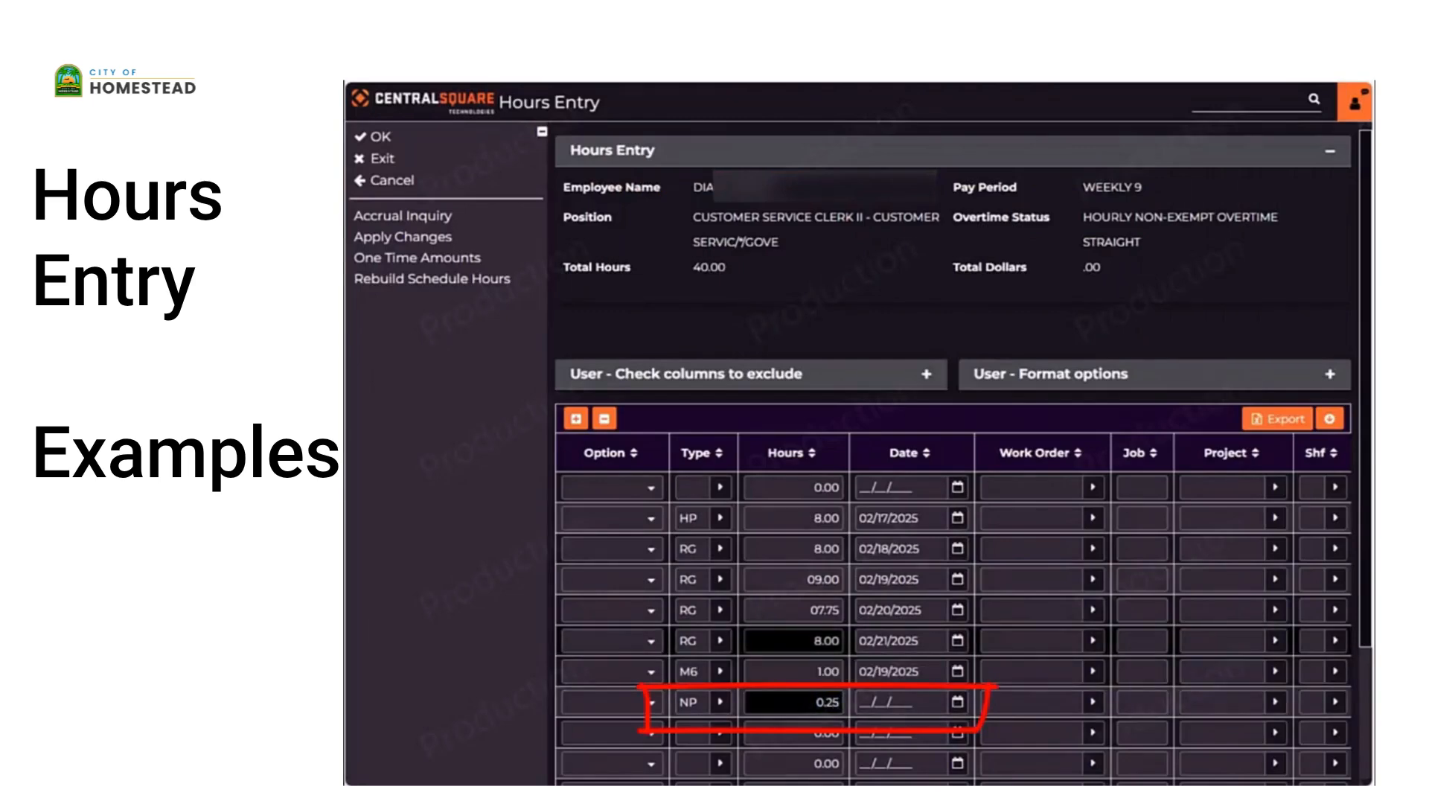
pyautogui.press('Tab')
pyautogui.write('02/20/202')
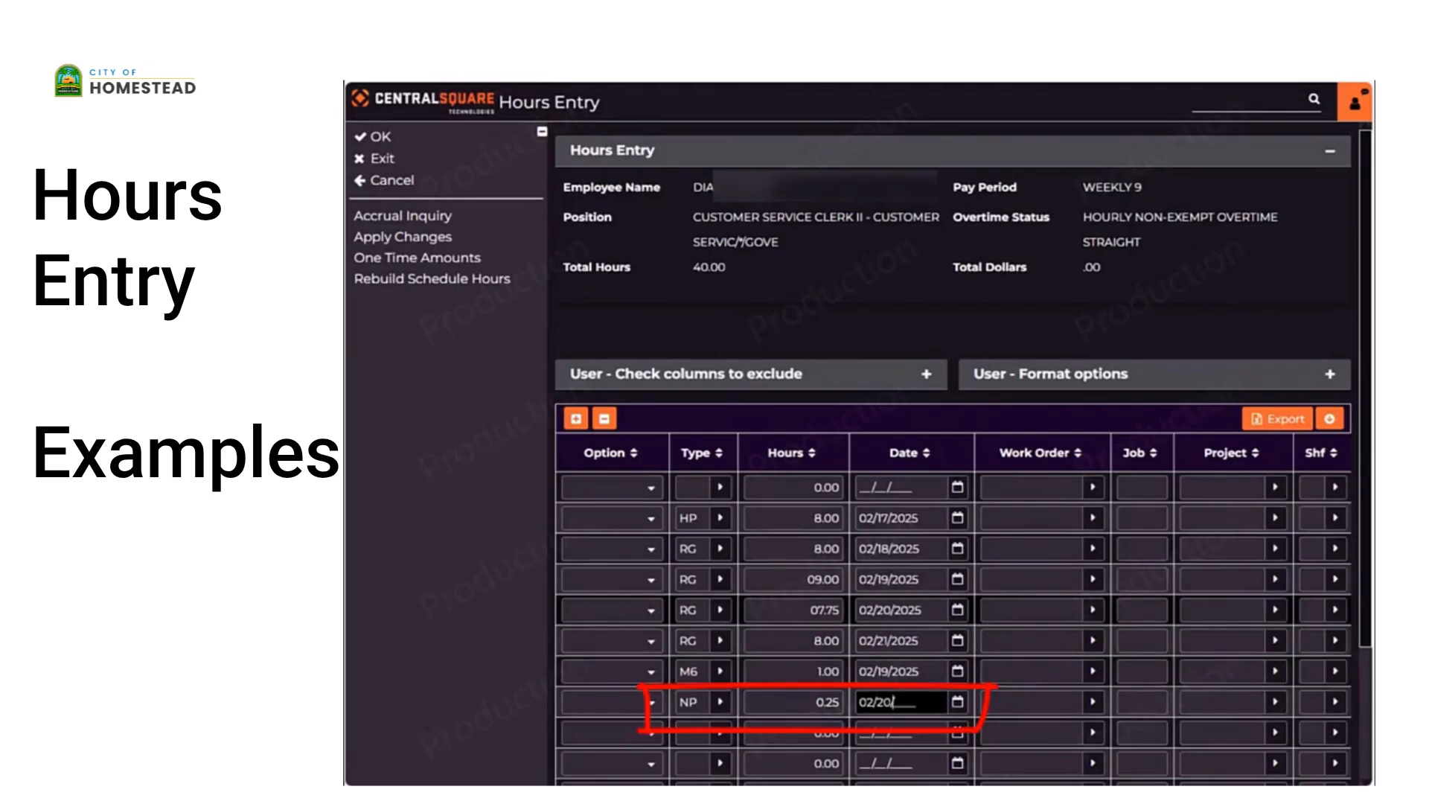
pyautogui.write('5')
pyautogui.press('Tab')
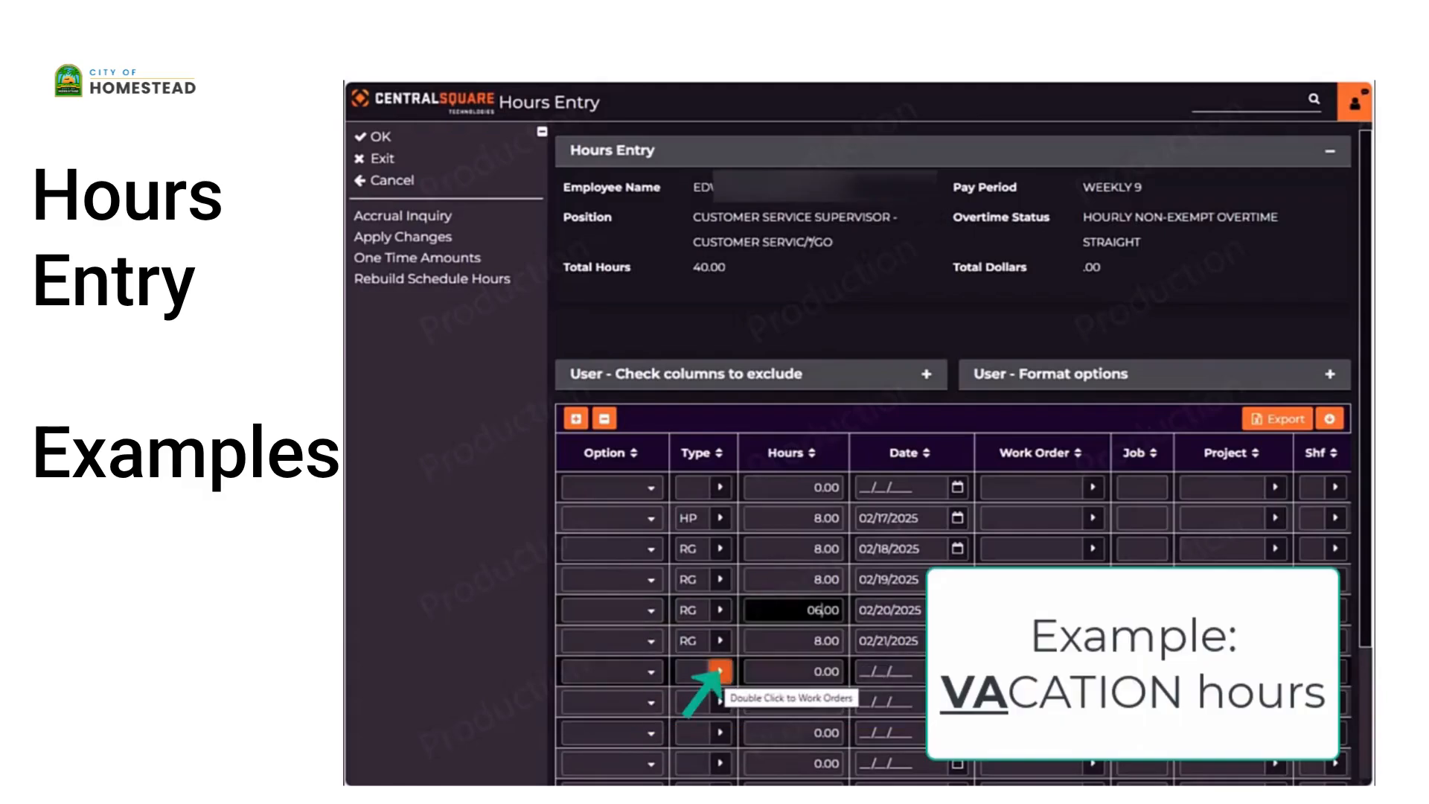
# - Assign the VA VACATION hours type code to the empty row below the last RG row, jumping to descriptions starting with V
pyautogui.click(720, 672)
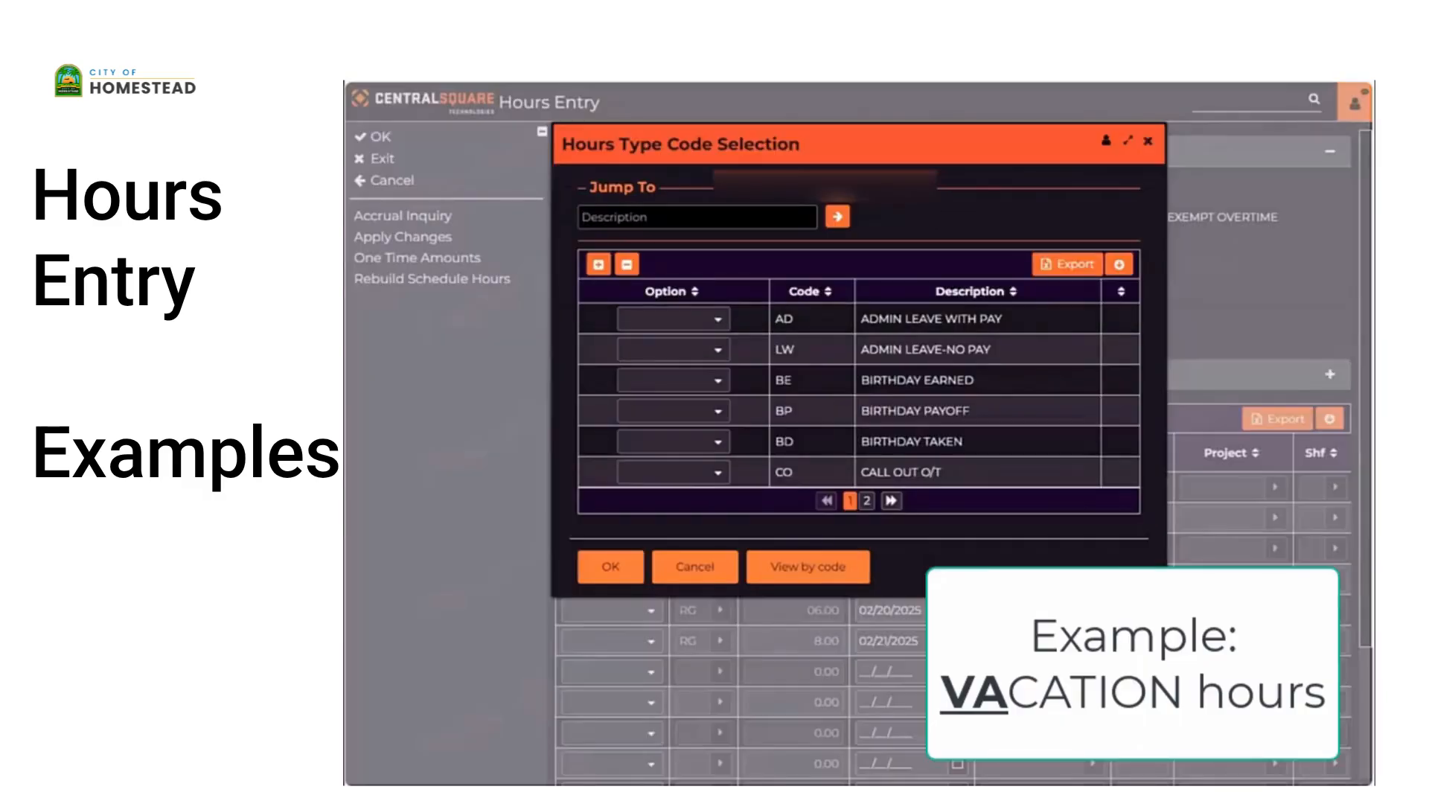
pyautogui.write('V')
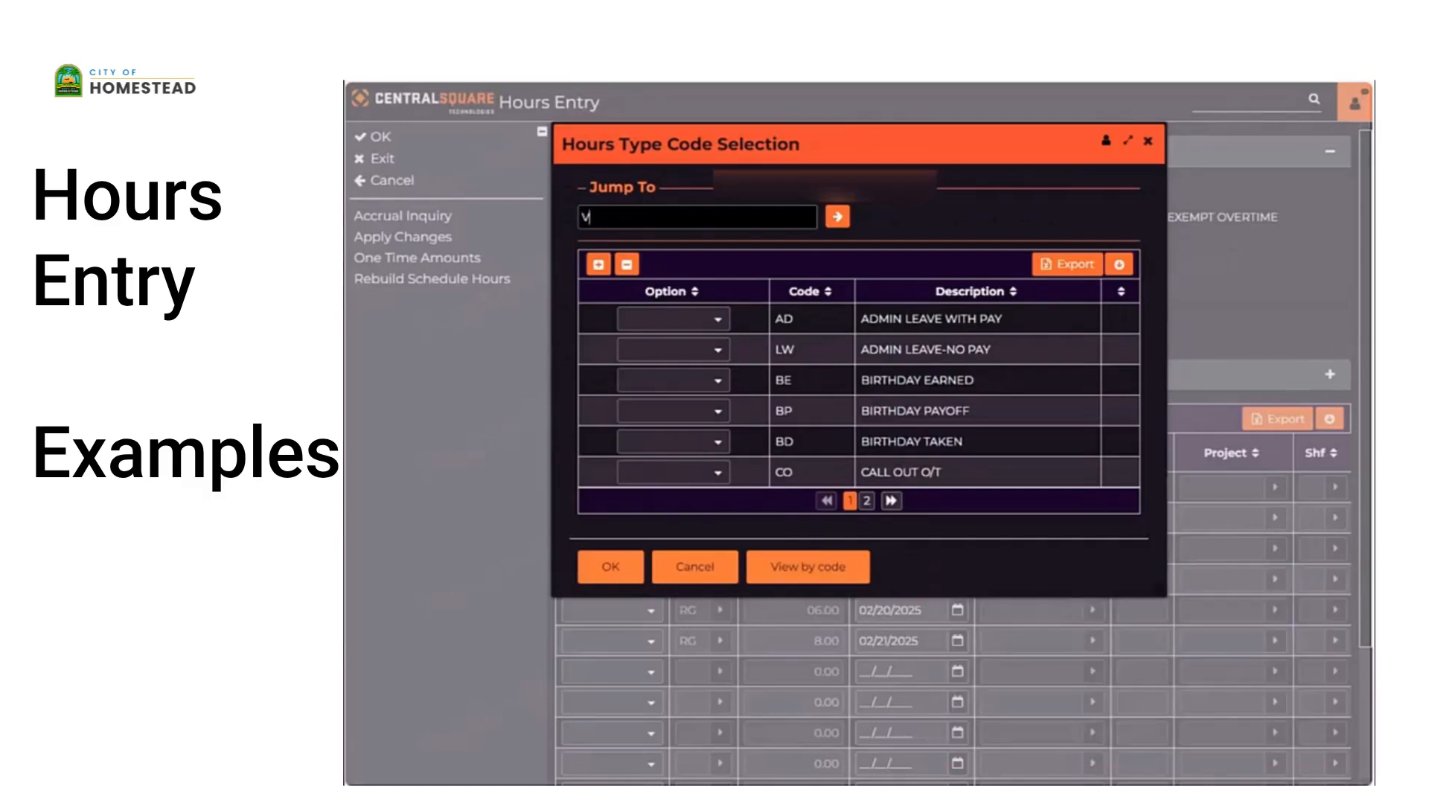
pyautogui.click(837, 216)
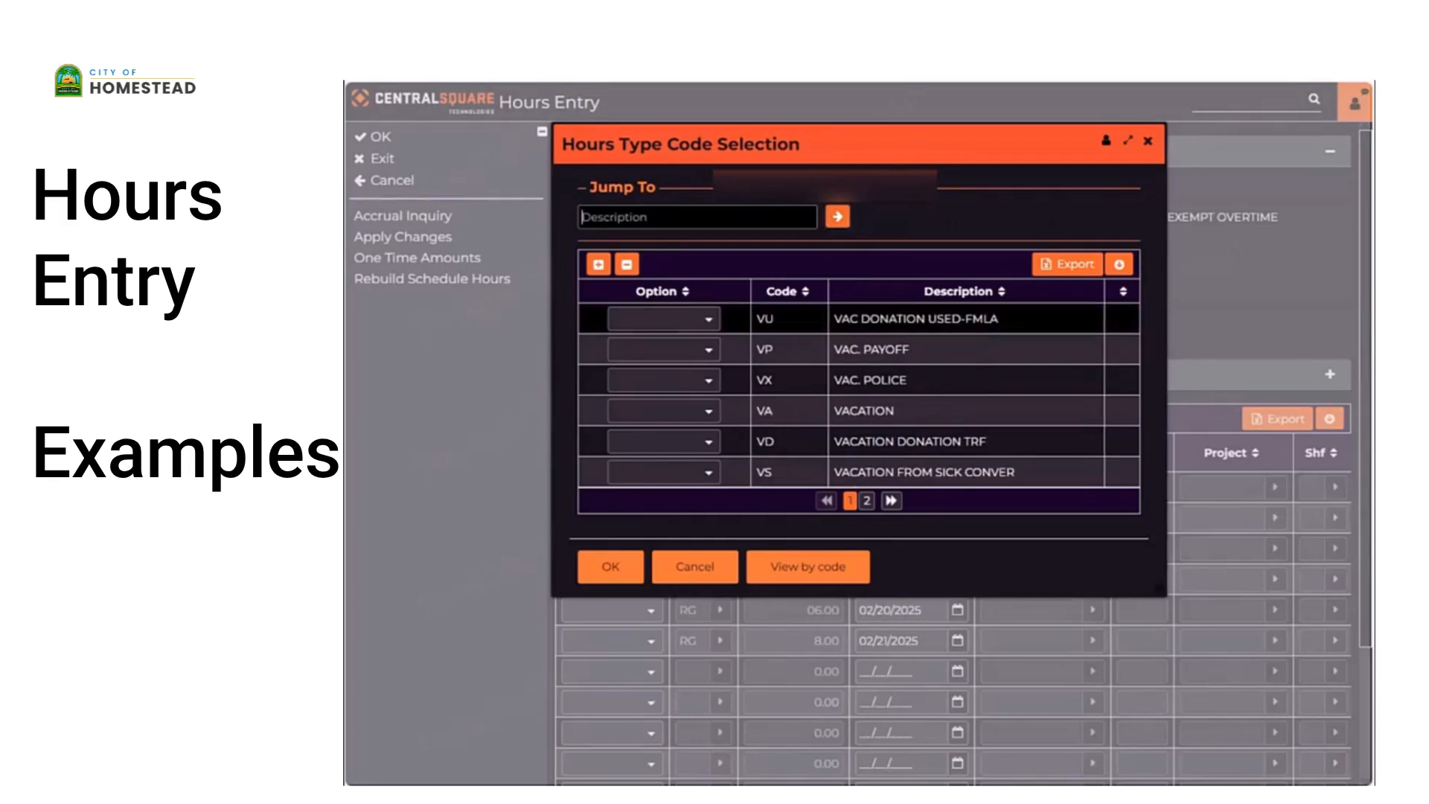
pyautogui.click(663, 411)
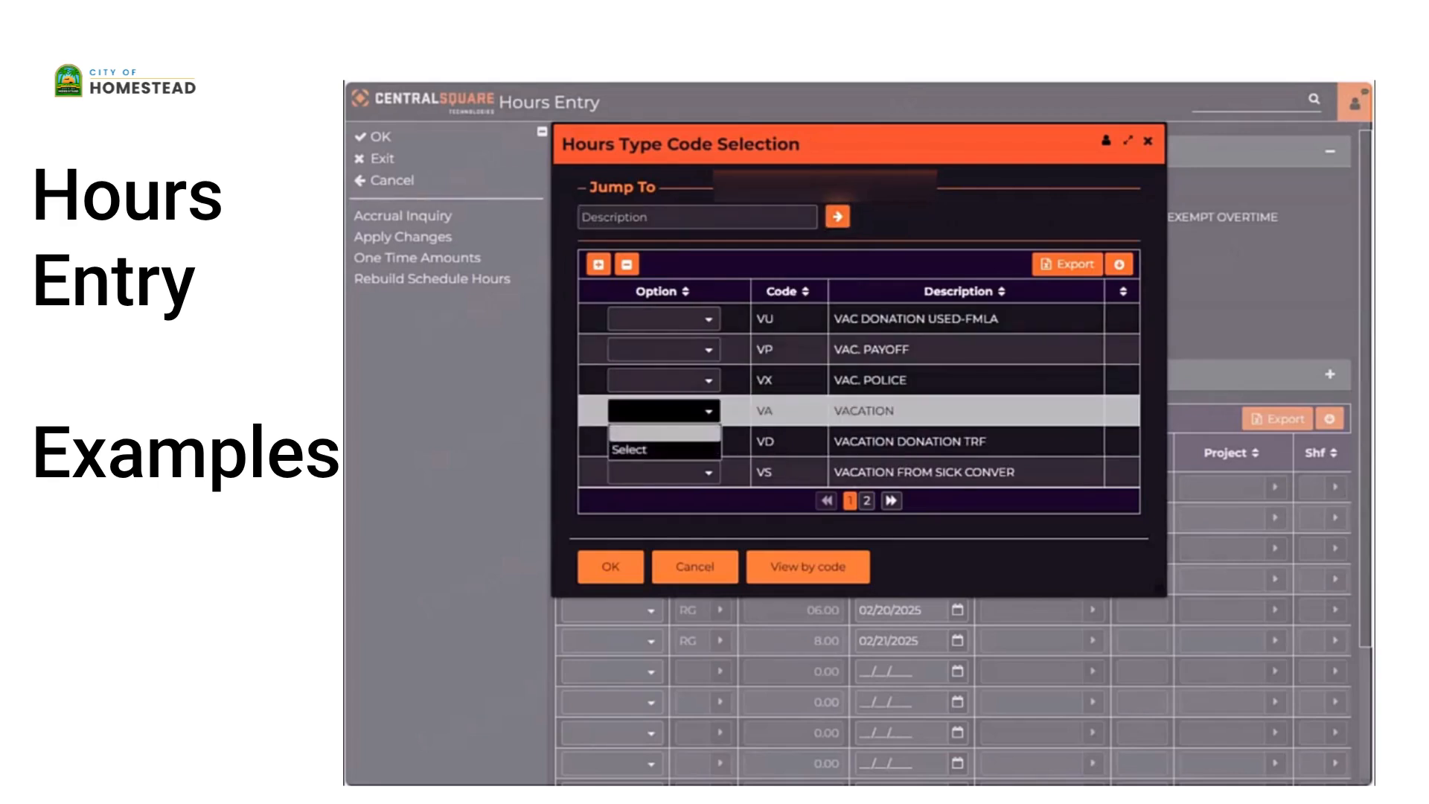
pyautogui.click(650, 450)
pyautogui.click(610, 566)
# - Enter 6 hours dated 02/20/2025 on the VA row and submit this employee's hours
pyautogui.write('6')
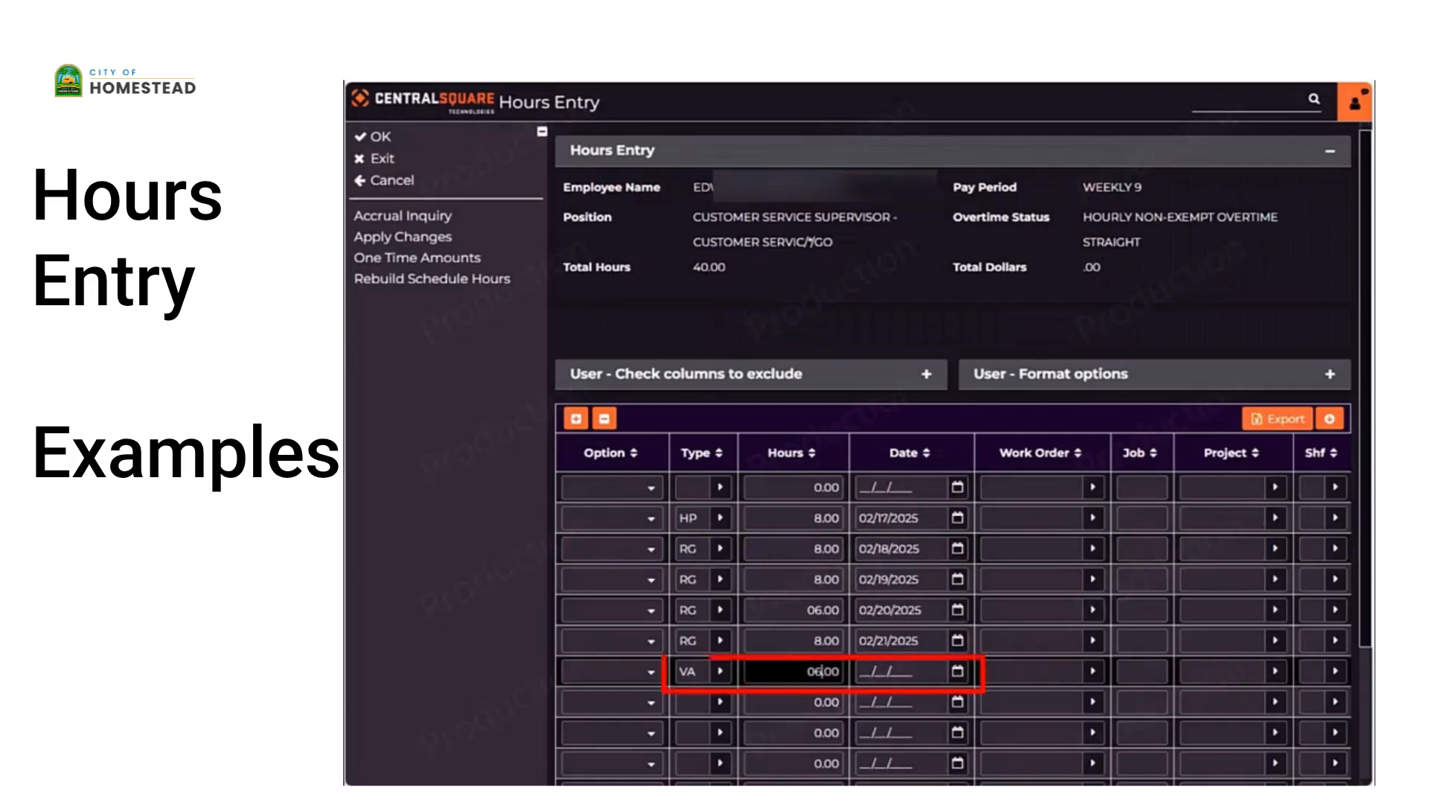
pyautogui.press('Tab')
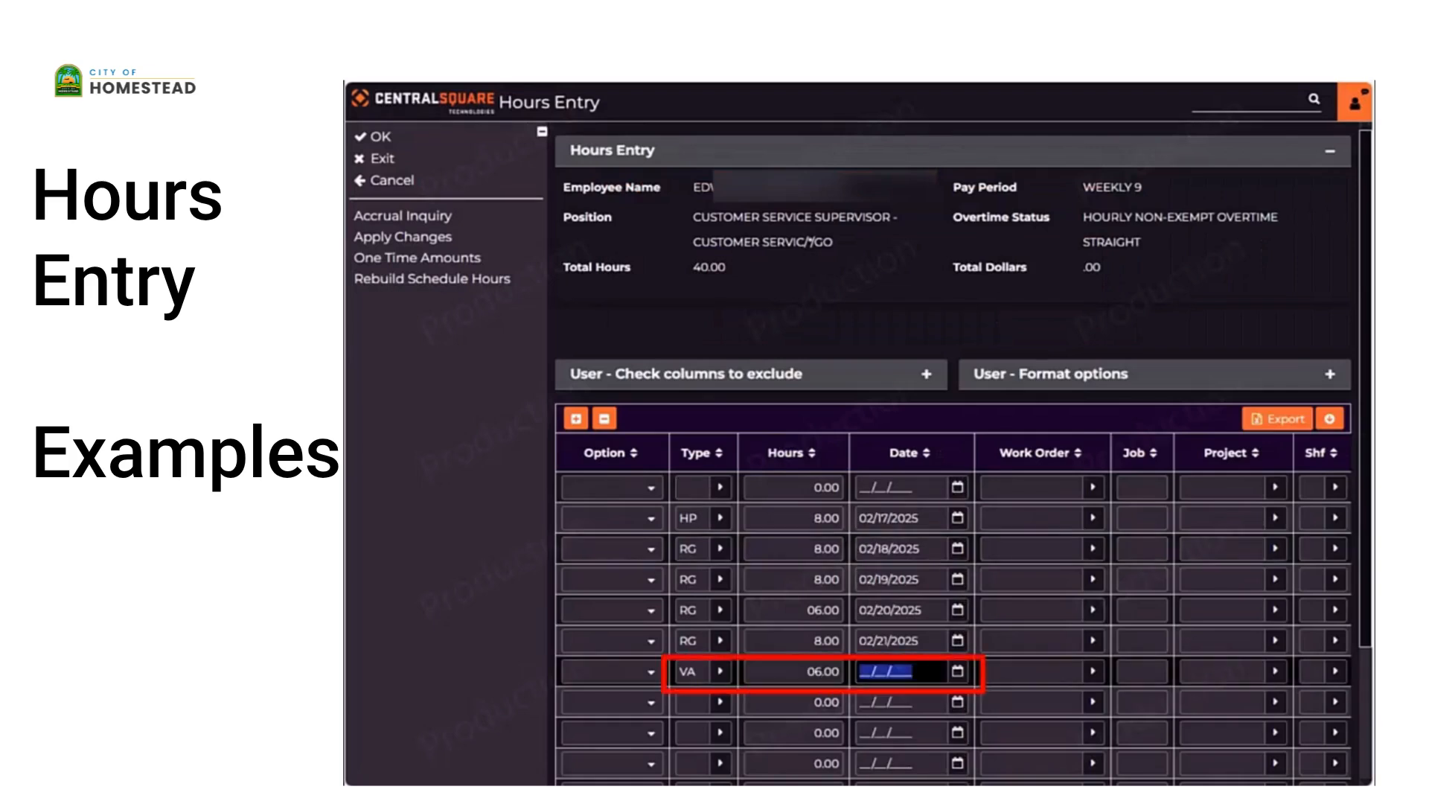
pyautogui.write('02202025')
pyautogui.press('Return')
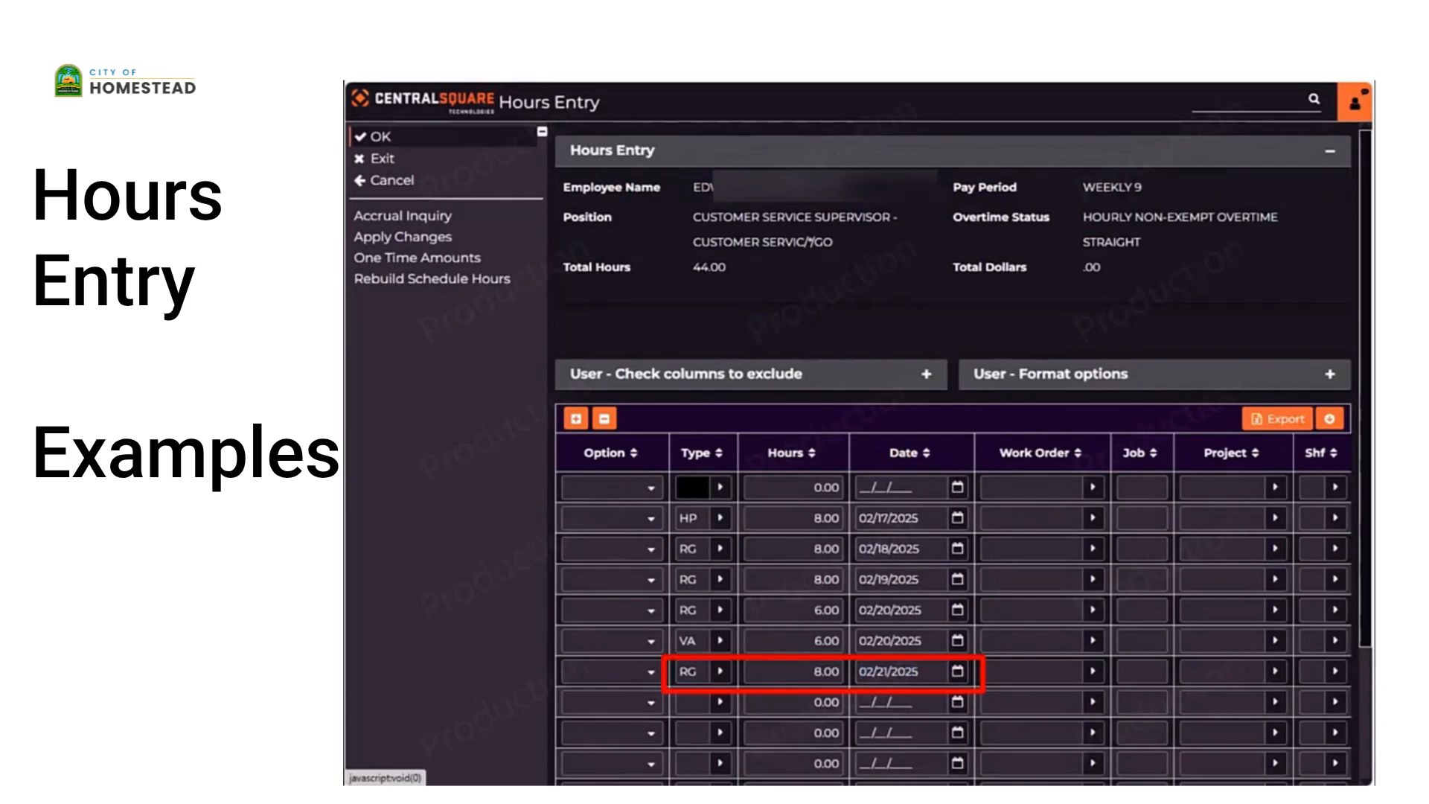
pyautogui.press('Return')
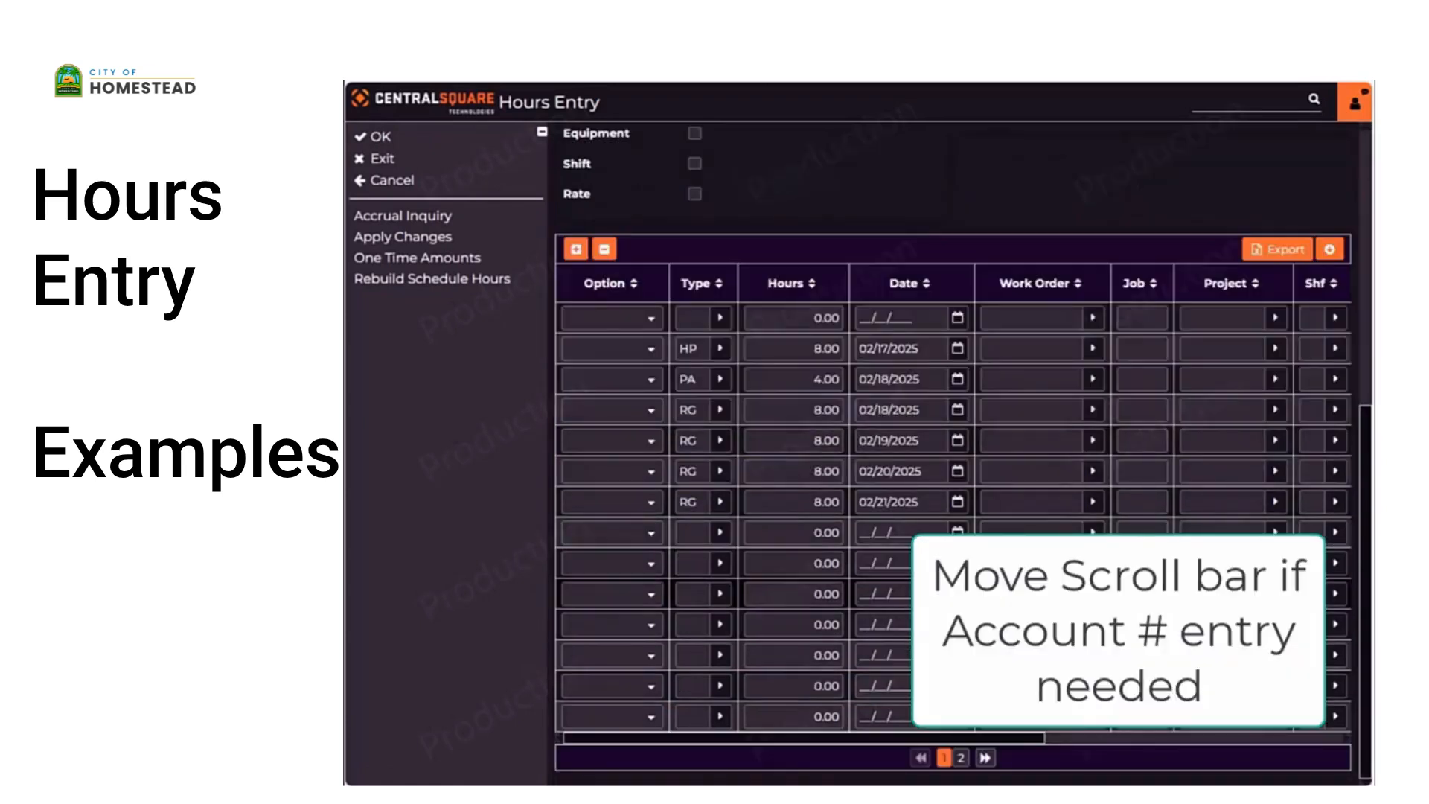
# - Enter fund 401 and depdiv 2400531 on the PA row dated 02/18/2025
pyautogui.moveTo(804, 738); pyautogui.dragTo(976, 738)
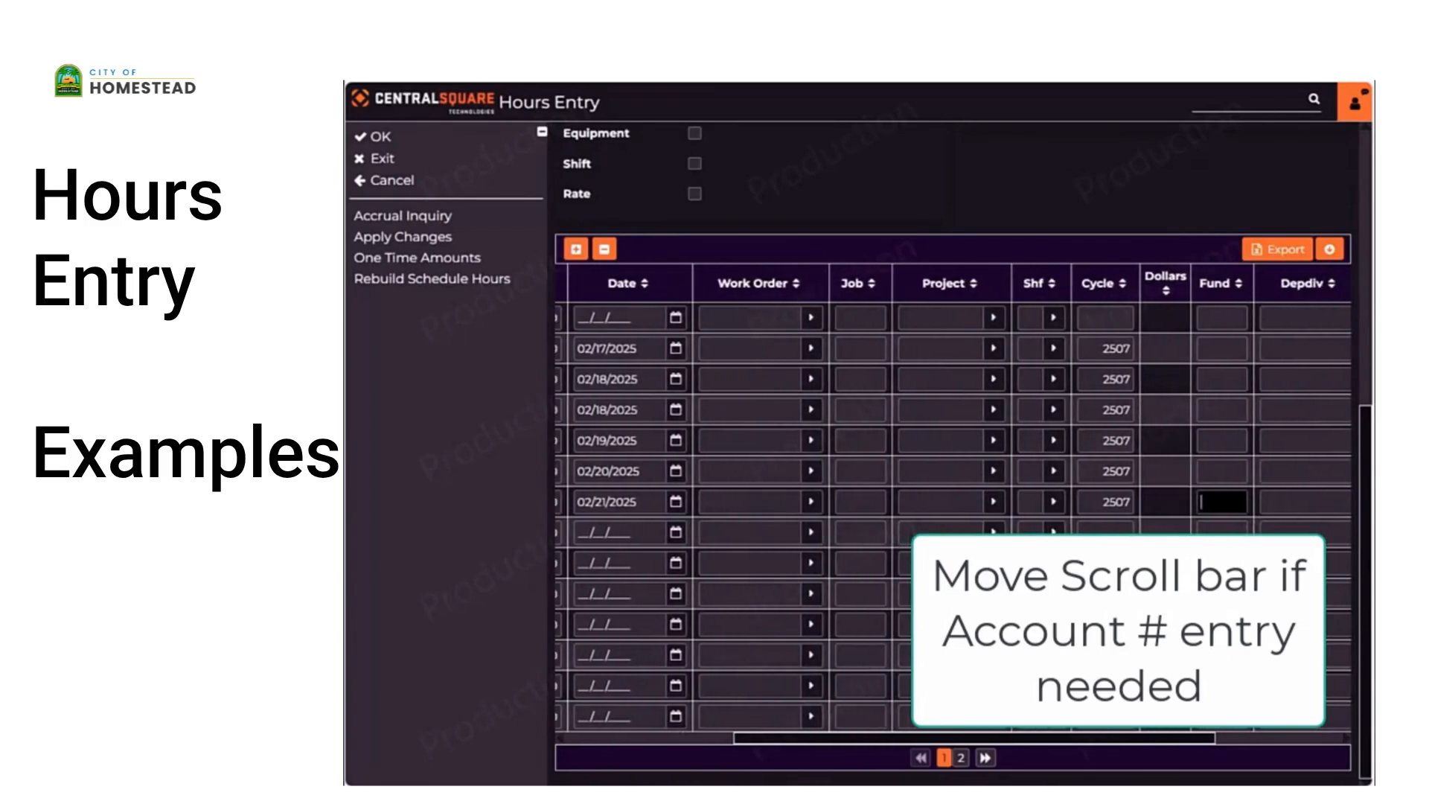
pyautogui.click(1222, 380)
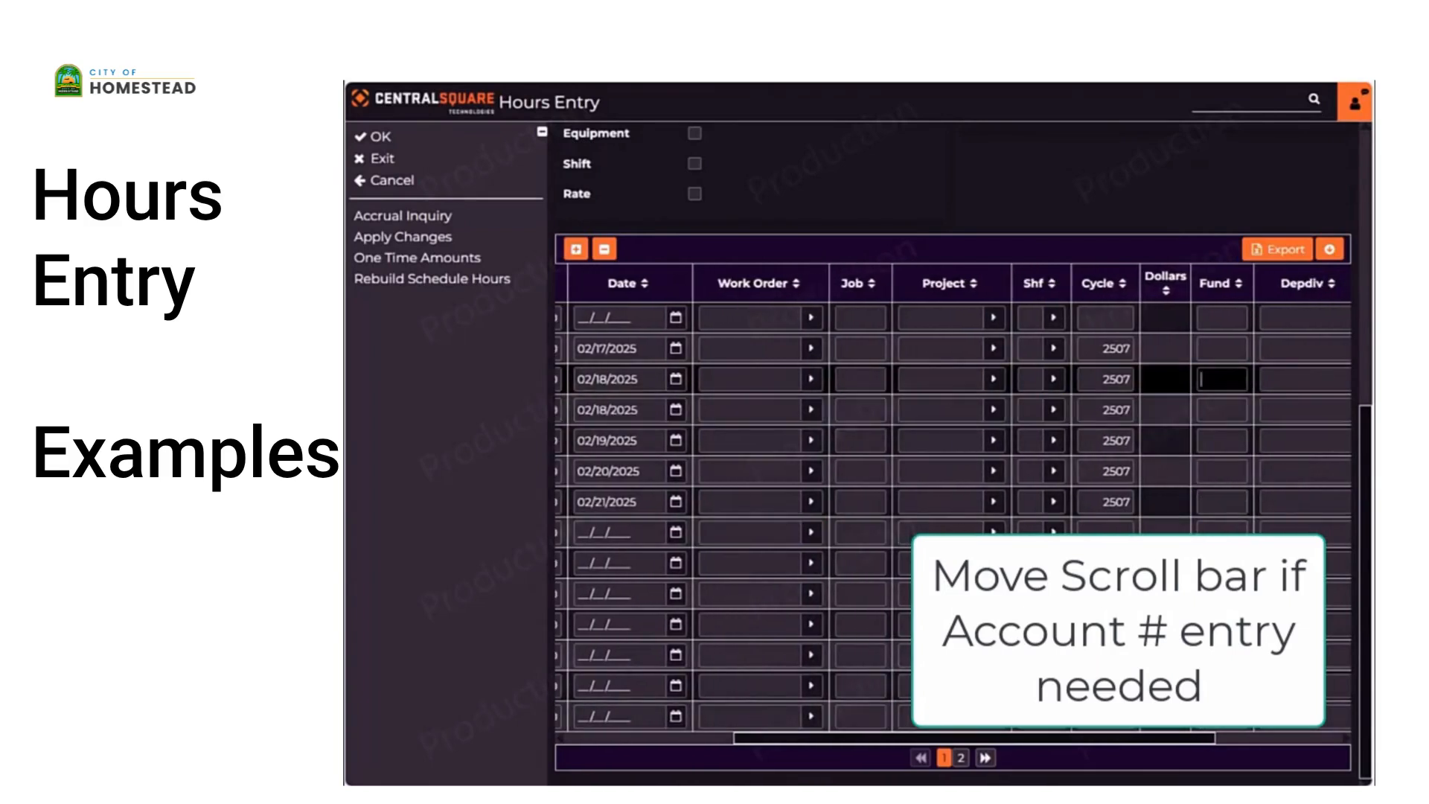
pyautogui.write('401')
pyautogui.press('Tab')
pyautogui.write('2400531')
pyautogui.press('Tab')
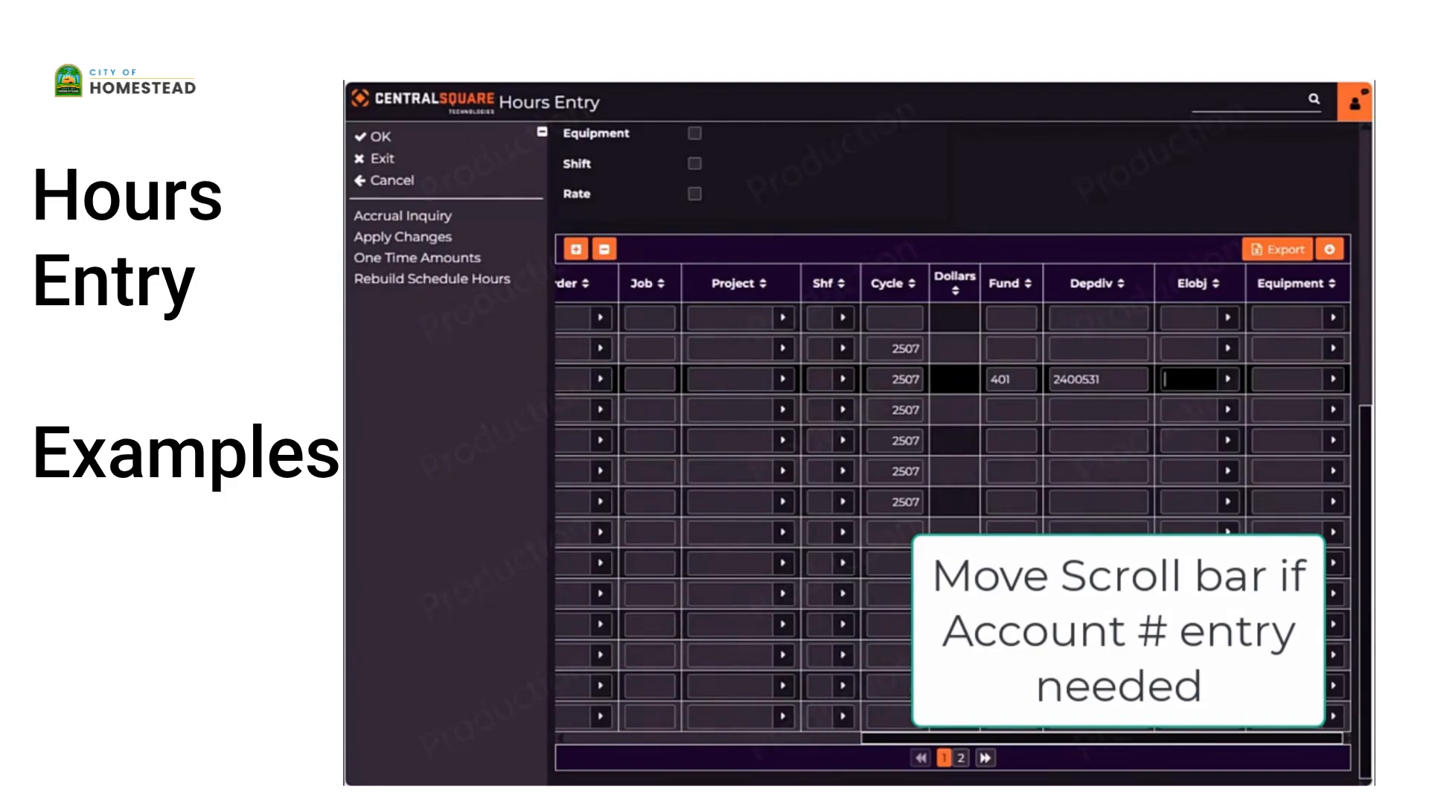
# - Set the elobj on the same PA row to 1410
pyautogui.write('1400')
pyautogui.press('Tab')
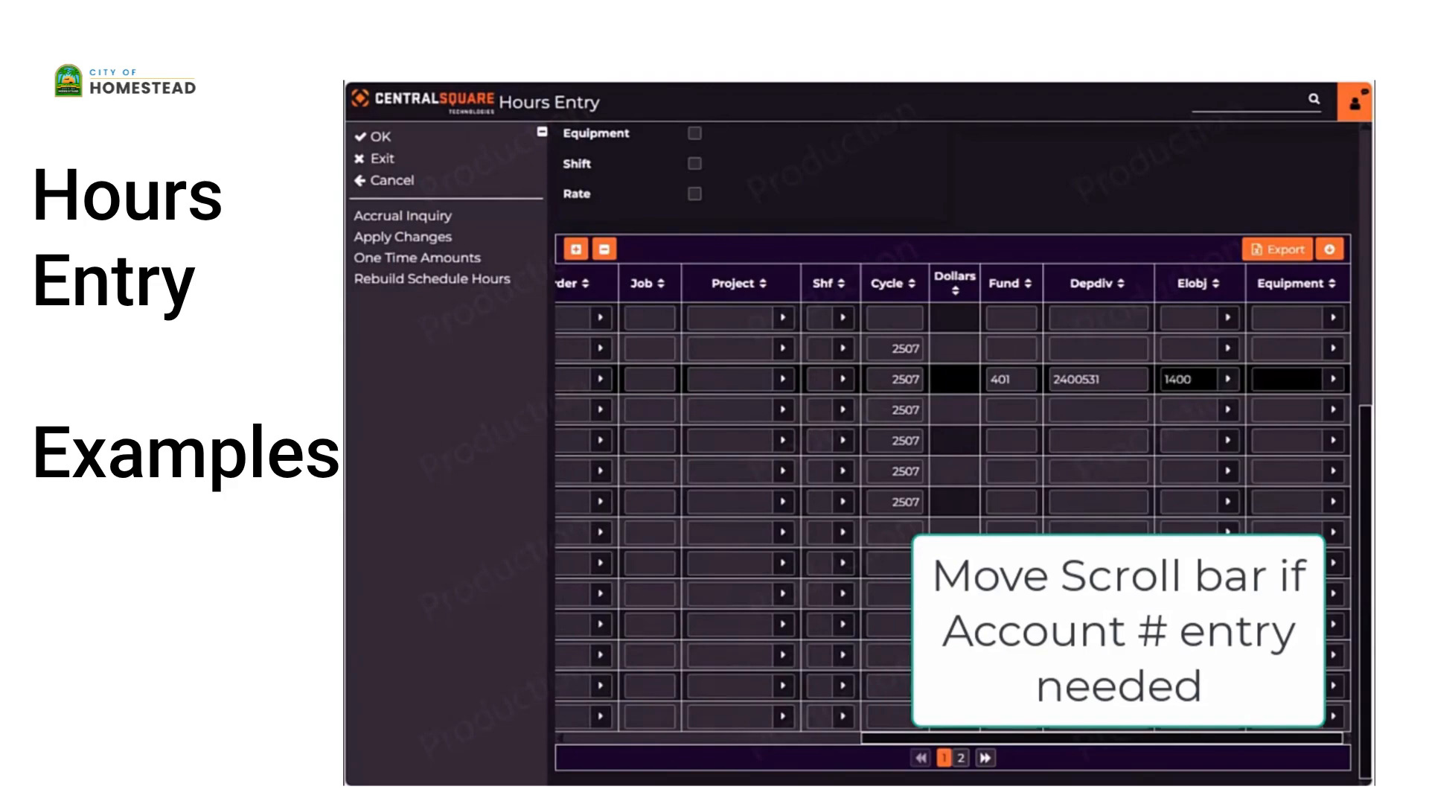
pyautogui.hotkey('shift', 'Tab')
pyautogui.write('1410')
pyautogui.press('Tab')
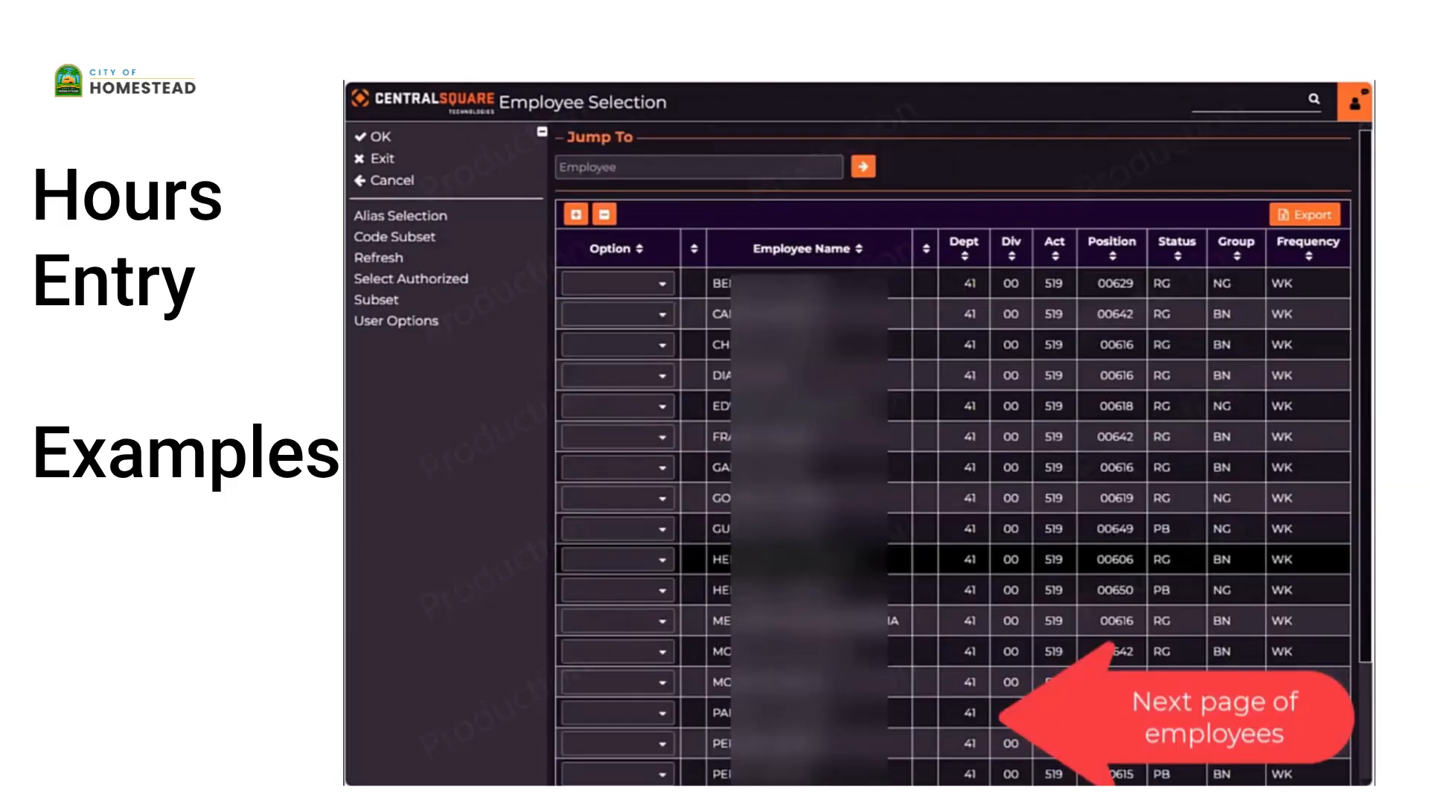
pyautogui.scroll(-3, 953, 446)
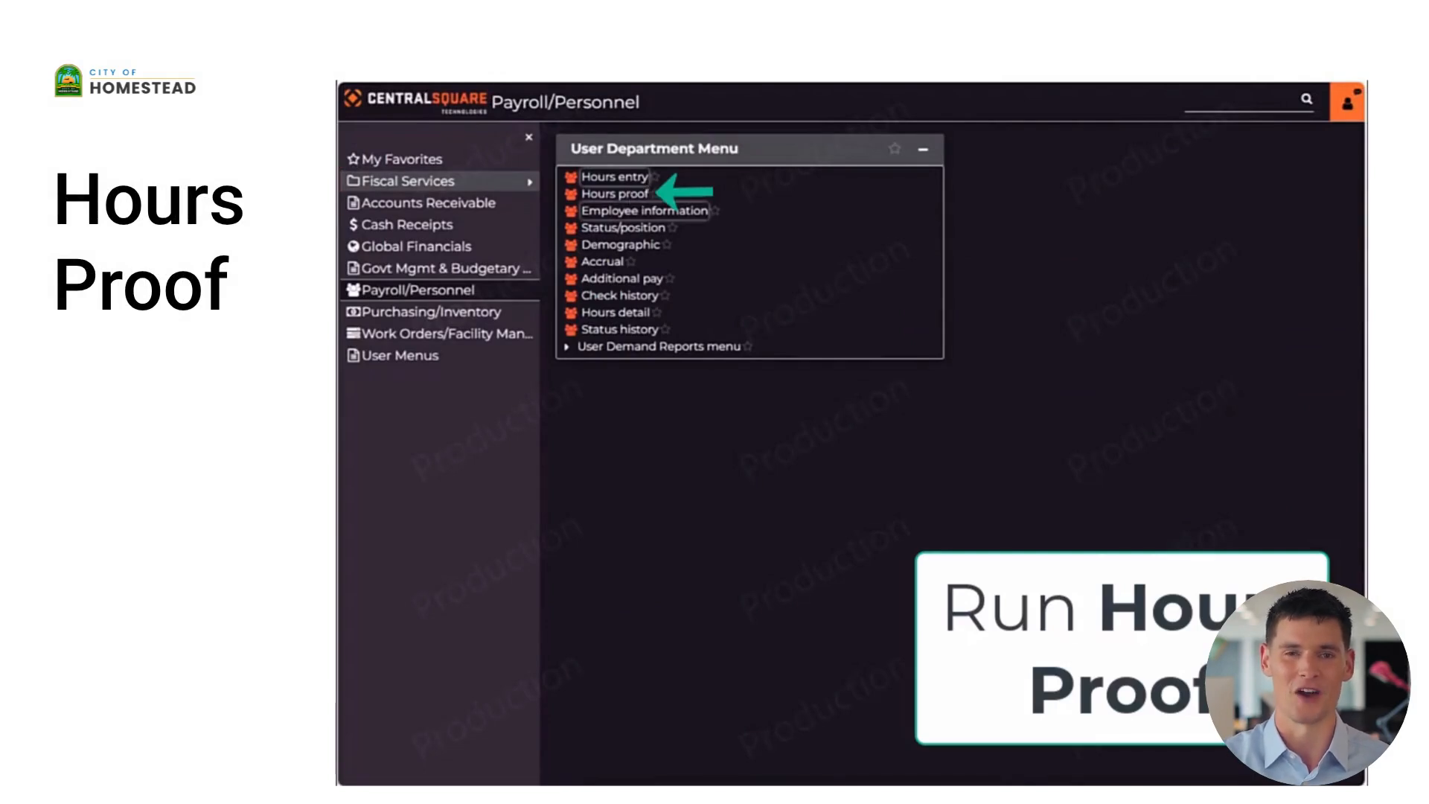
# - Run the Hours proof for the WEEKLY GENERAL pay frequency
pyautogui.click(615, 194)
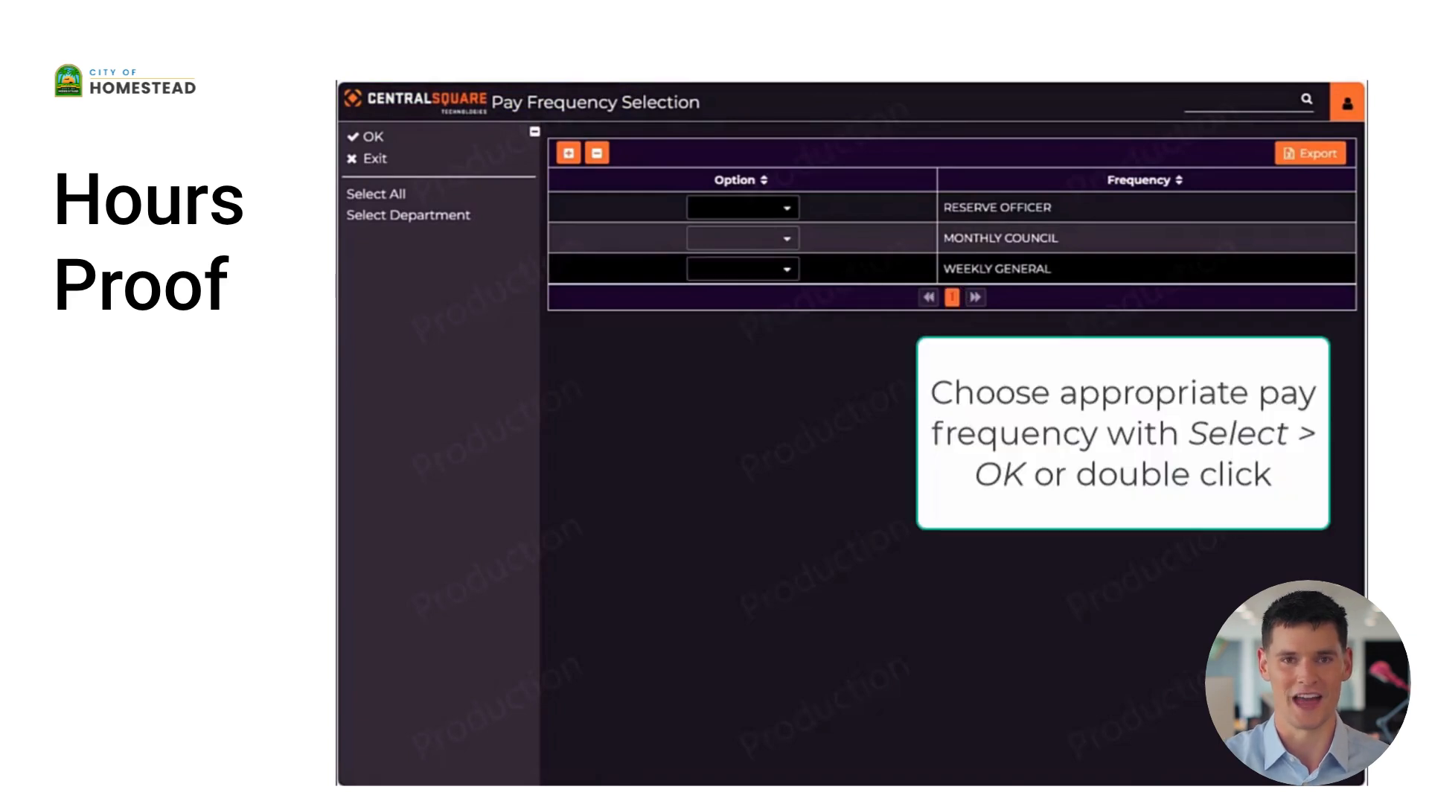
pyautogui.click(744, 268)
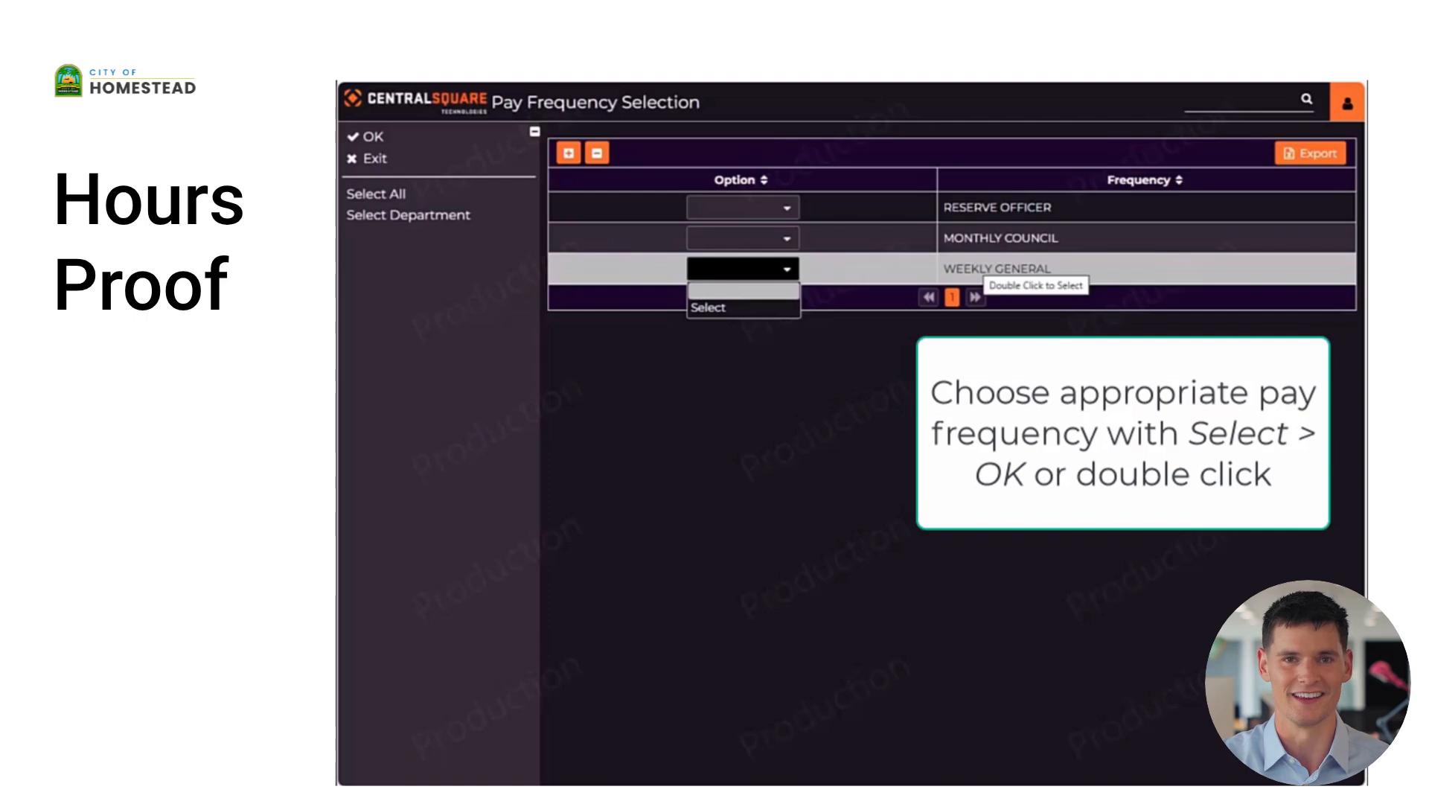
pyautogui.click(743, 308)
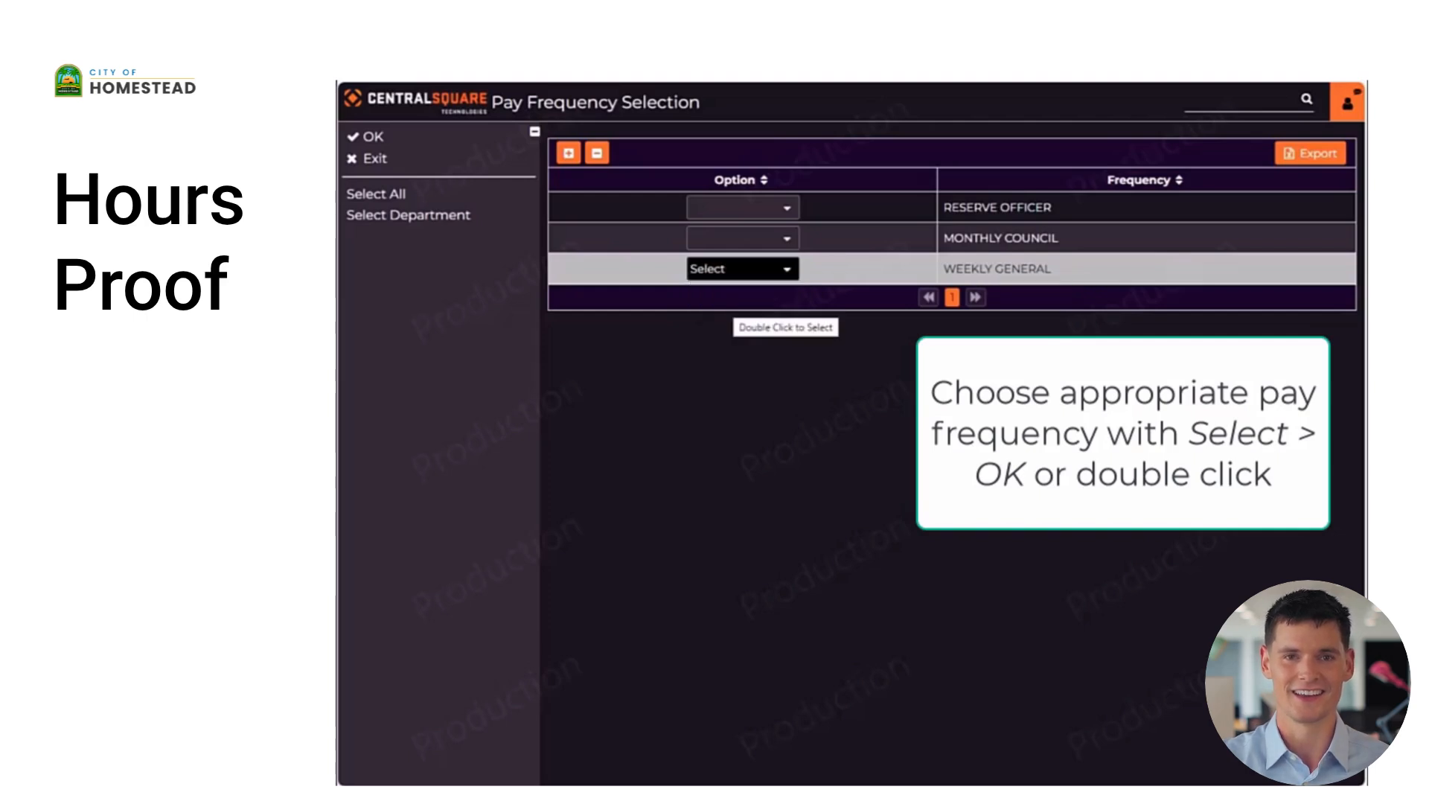
pyautogui.click(964, 268)
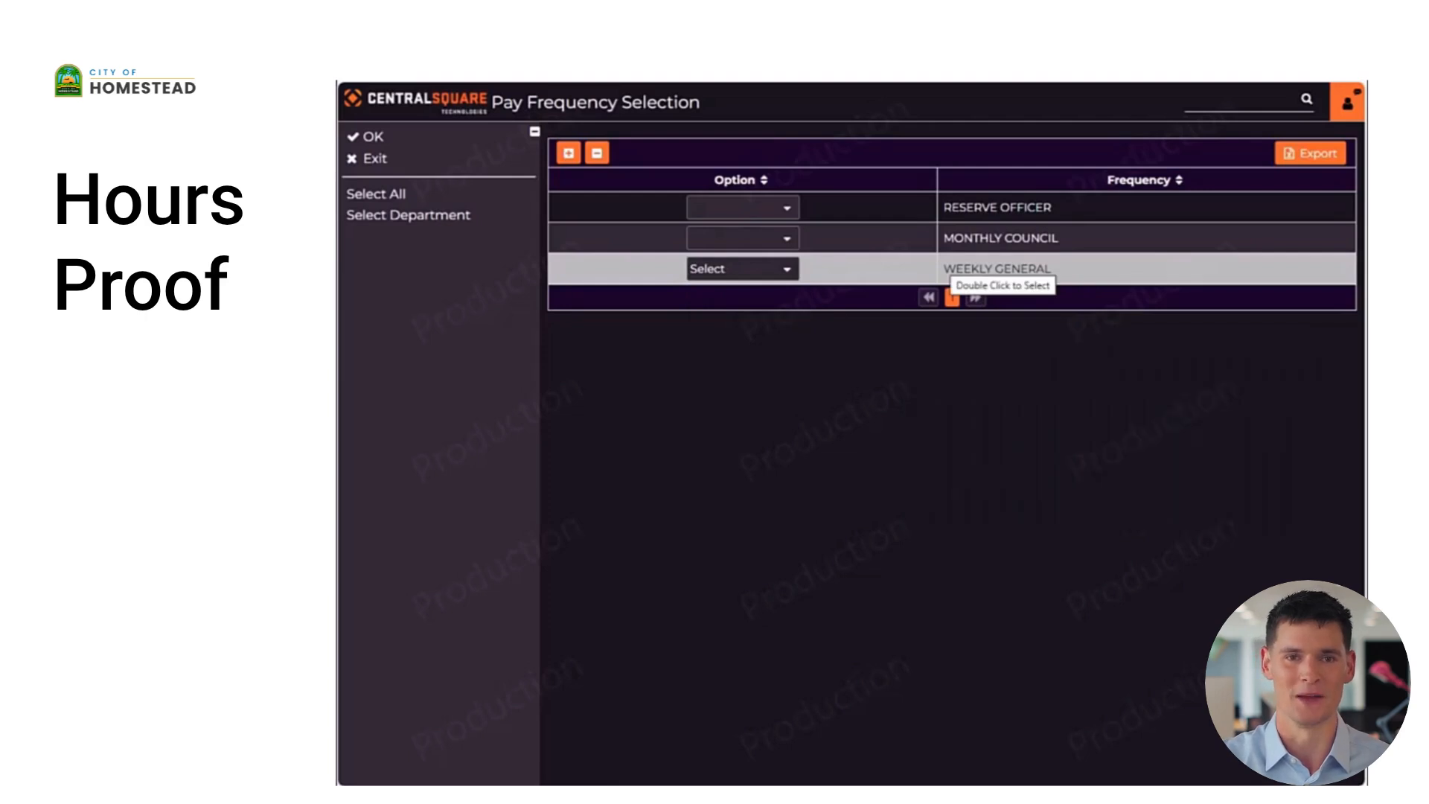
pyautogui.click(373, 137)
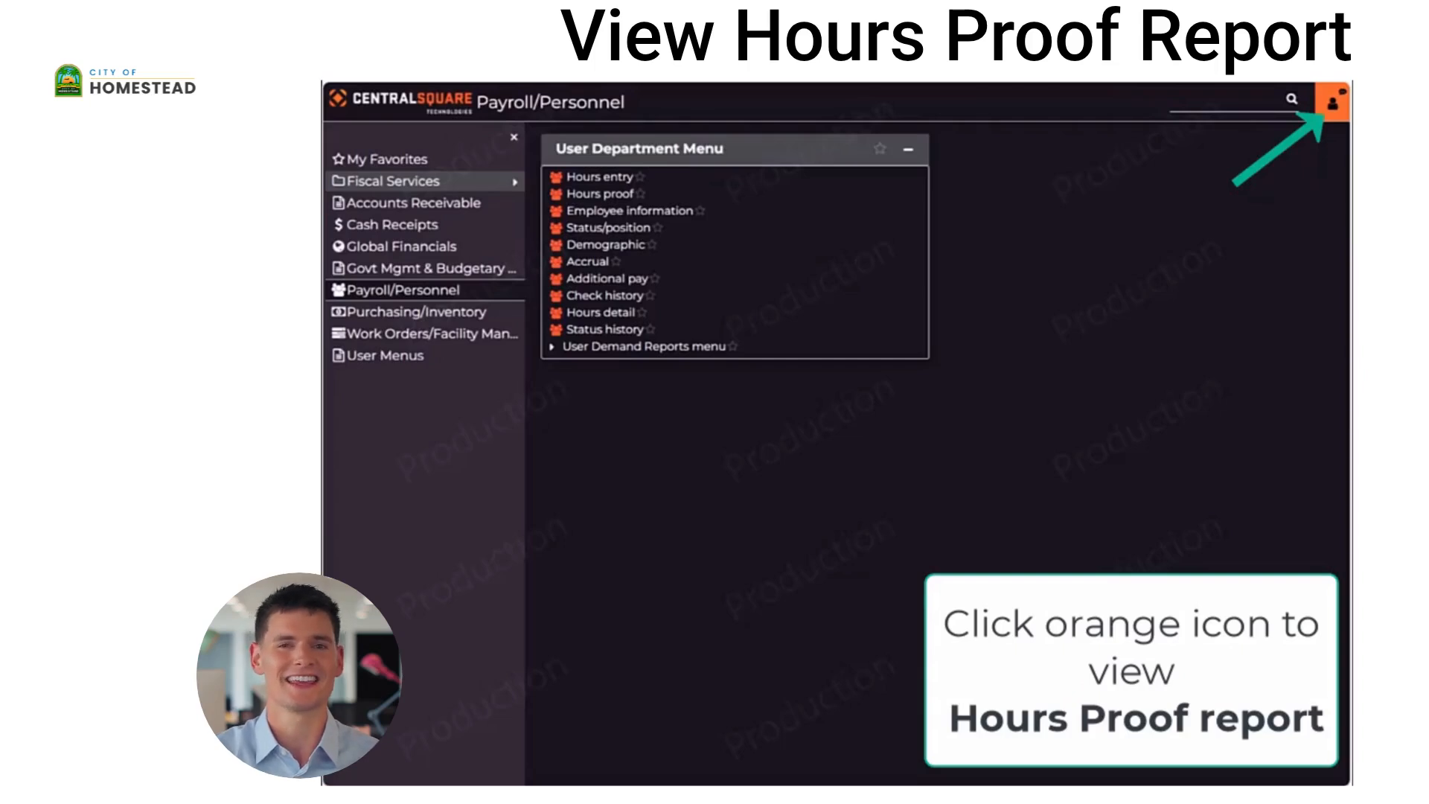
# - Open the current user's output spool files and list them in descending sequence
pyautogui.click(1332, 103)
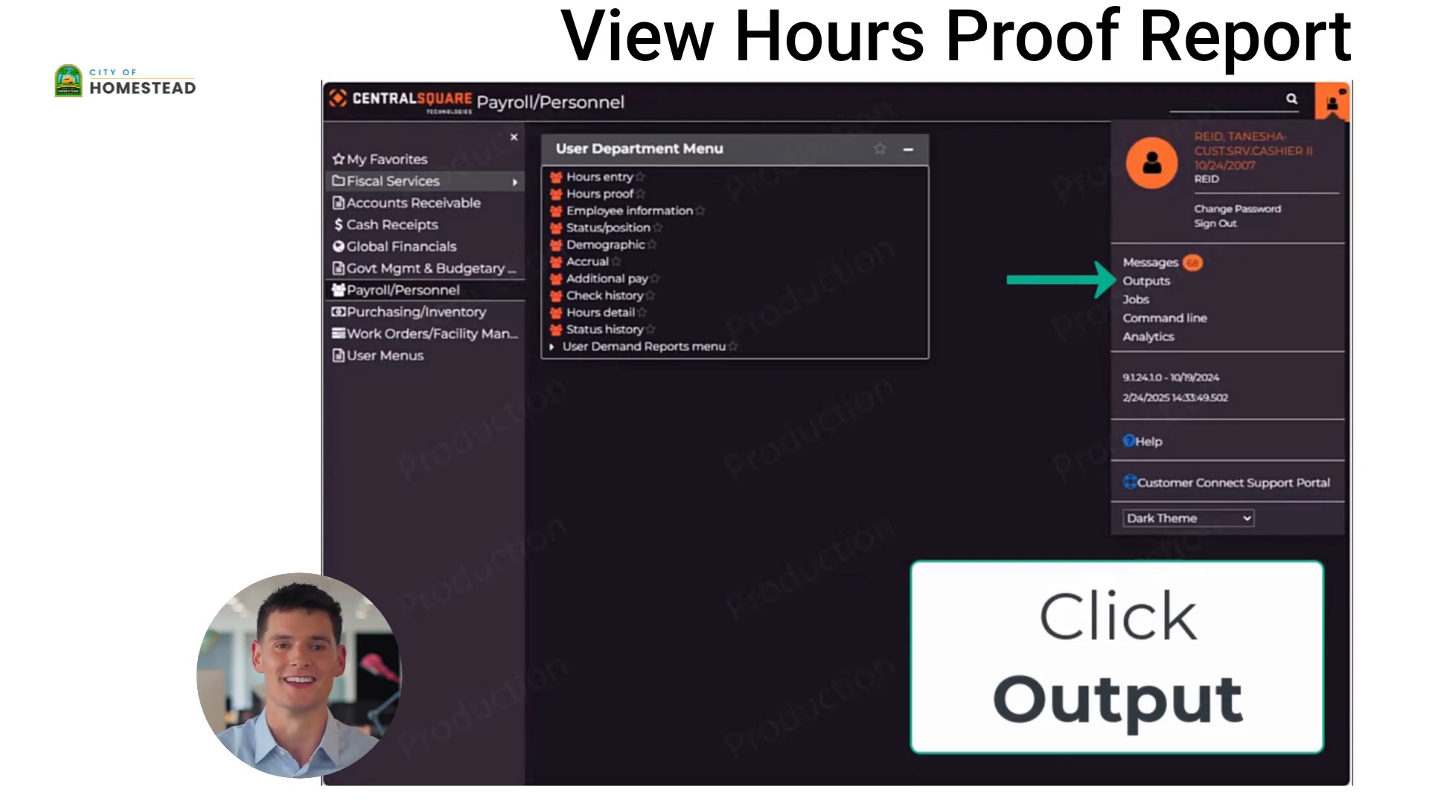
pyautogui.click(1147, 280)
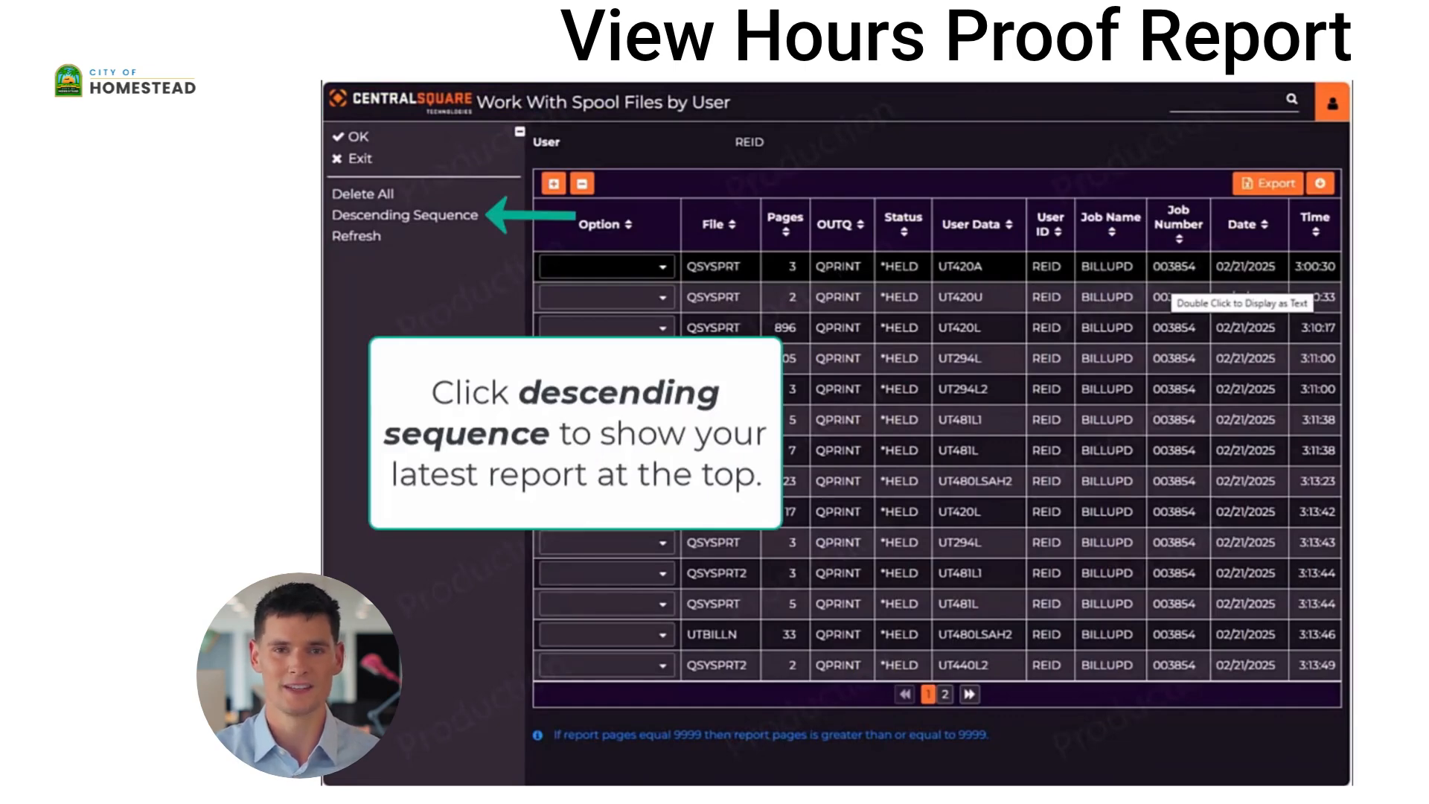
pyautogui.click(405, 215)
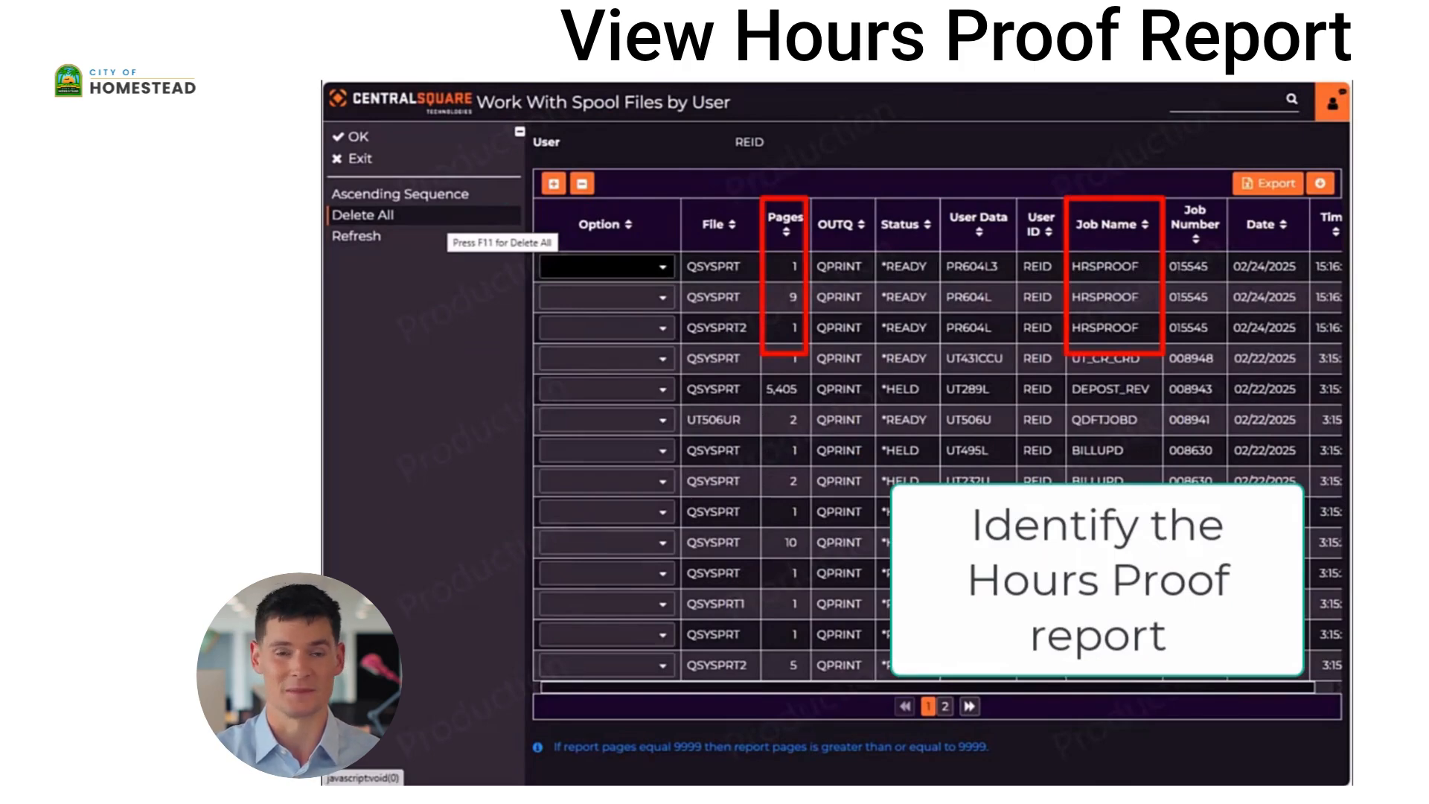
# - Display the 9-page HRSPROOF report as a PDF
pyautogui.click(662, 298)
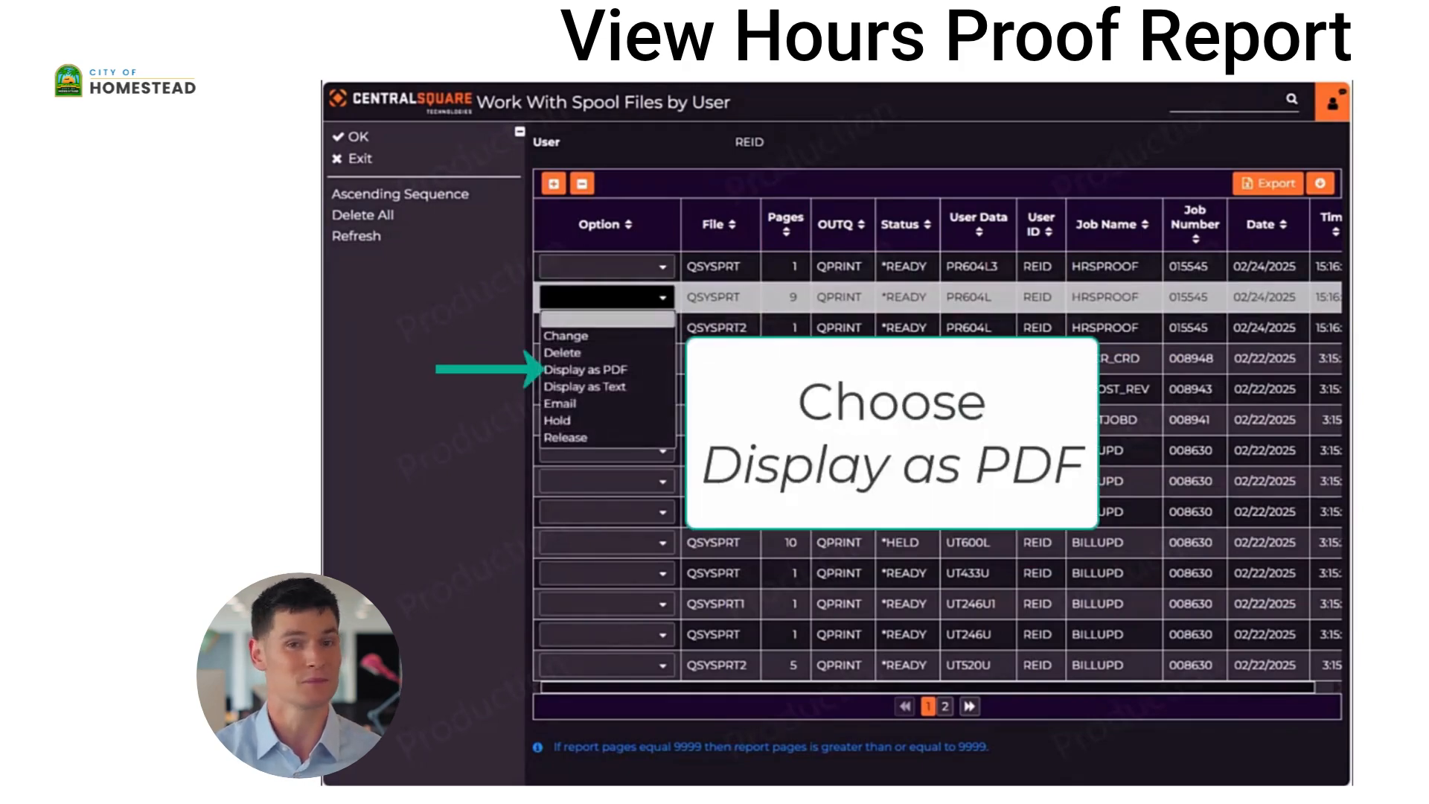
pyautogui.click(585, 369)
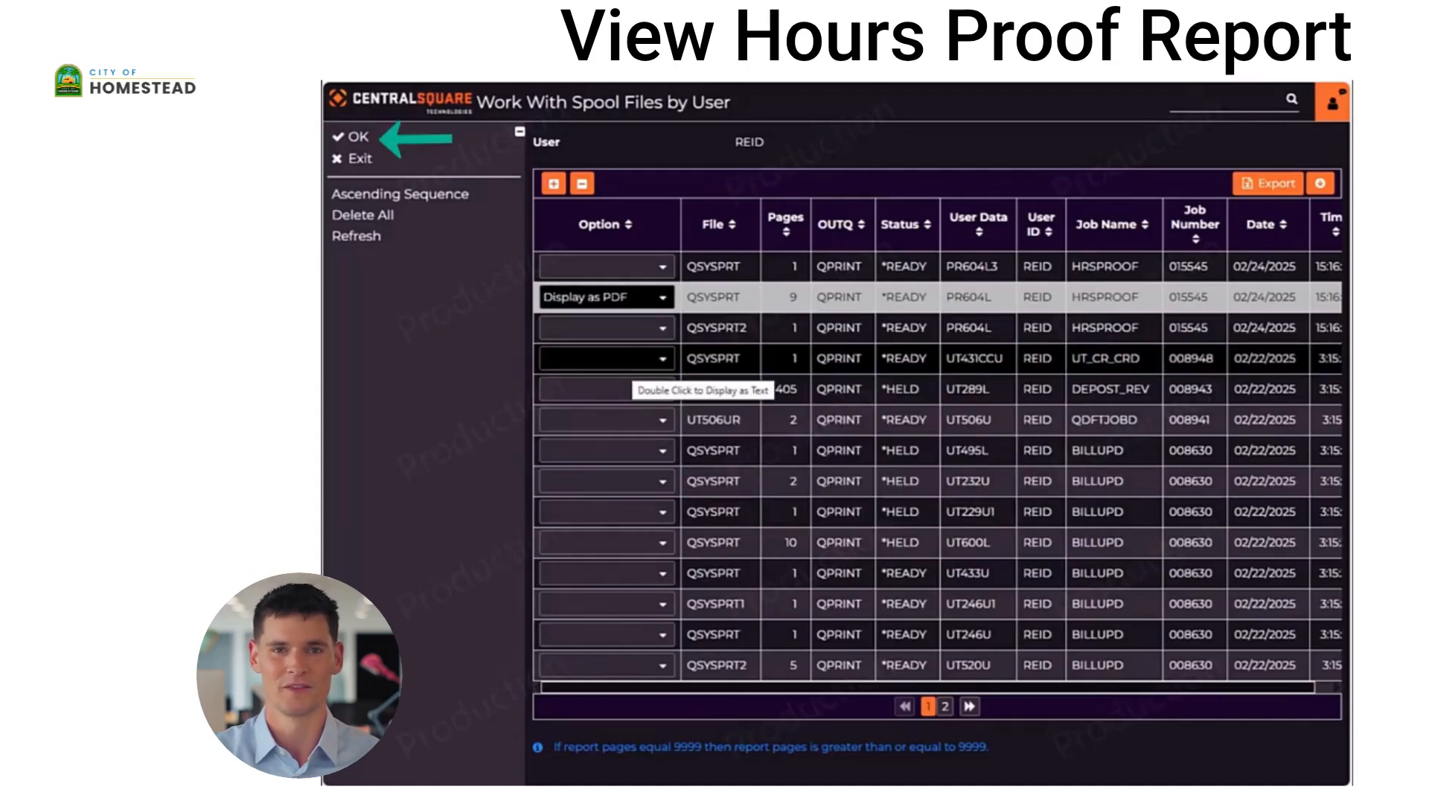
pyautogui.click(358, 137)
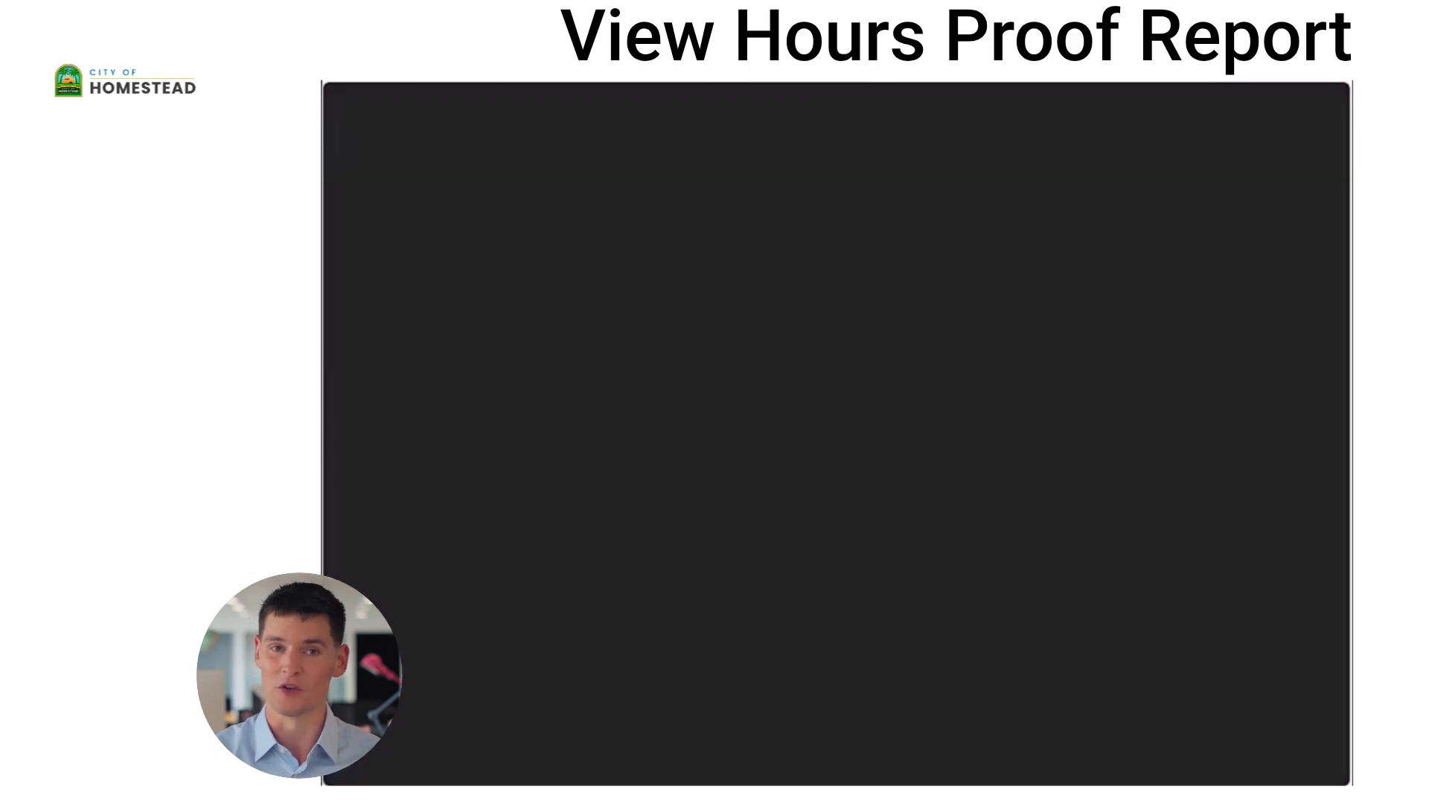